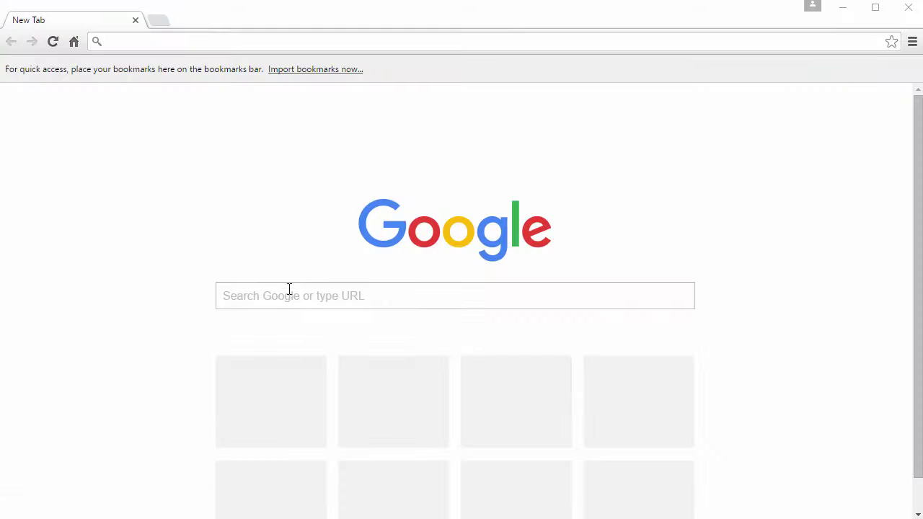
Search Google for "linux mint" and open the official Linux Mint main page.
click(353, 297)
text(li)
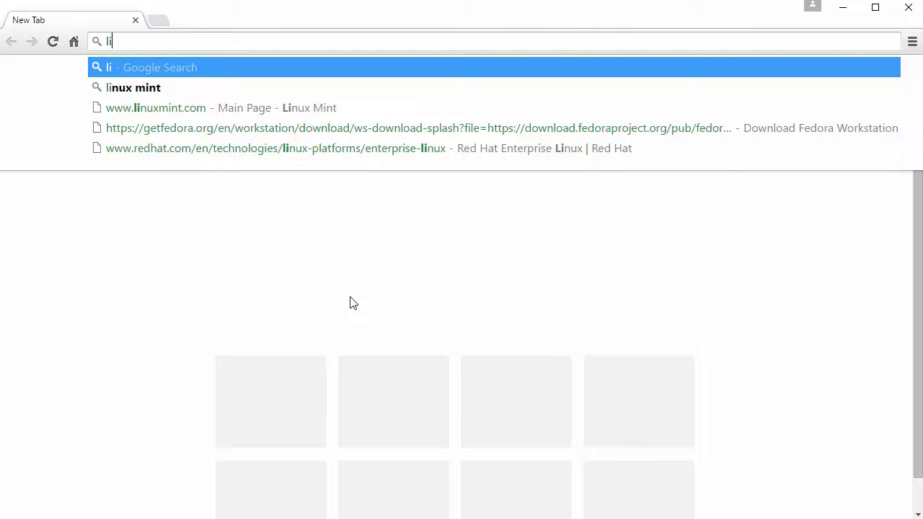
text(nux mint)
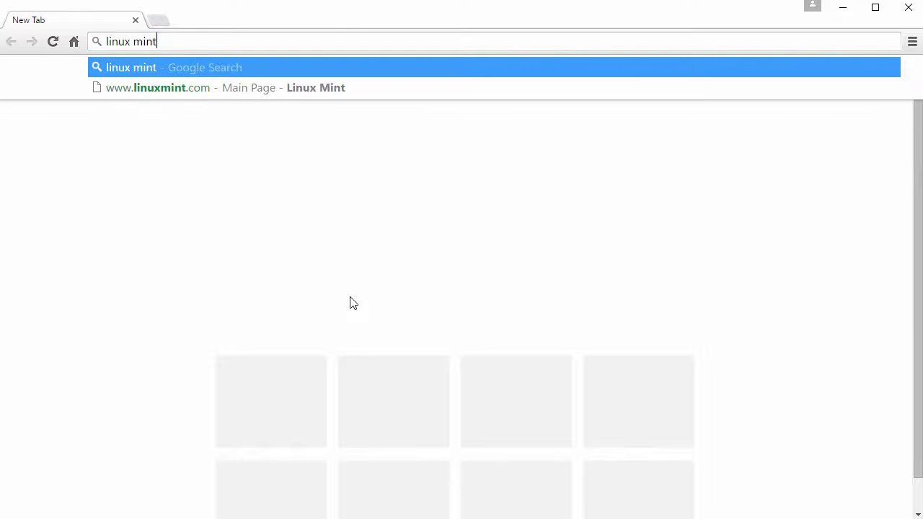
key(Return)
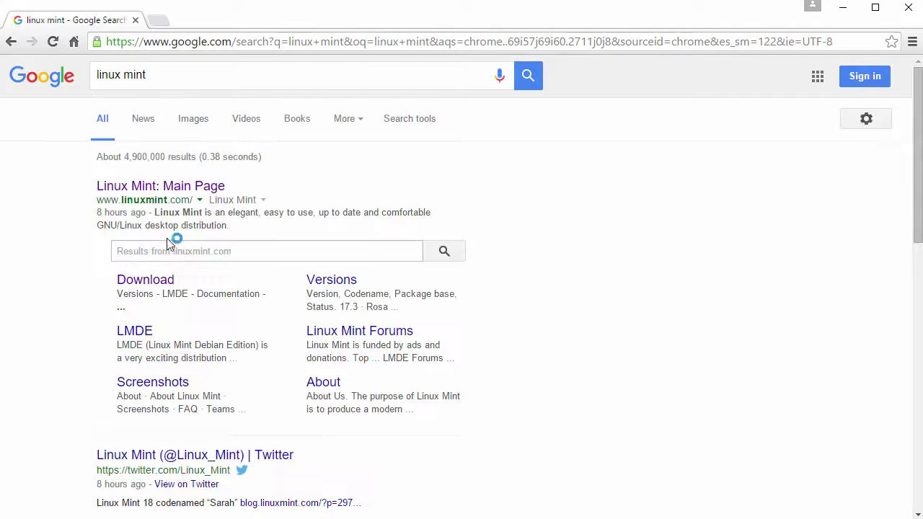
drag(96, 200, 196, 204)
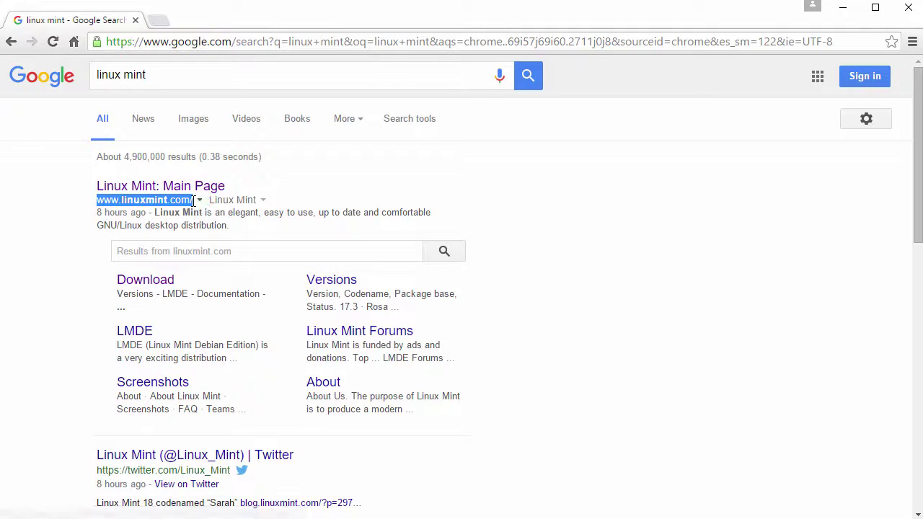
click(179, 189)
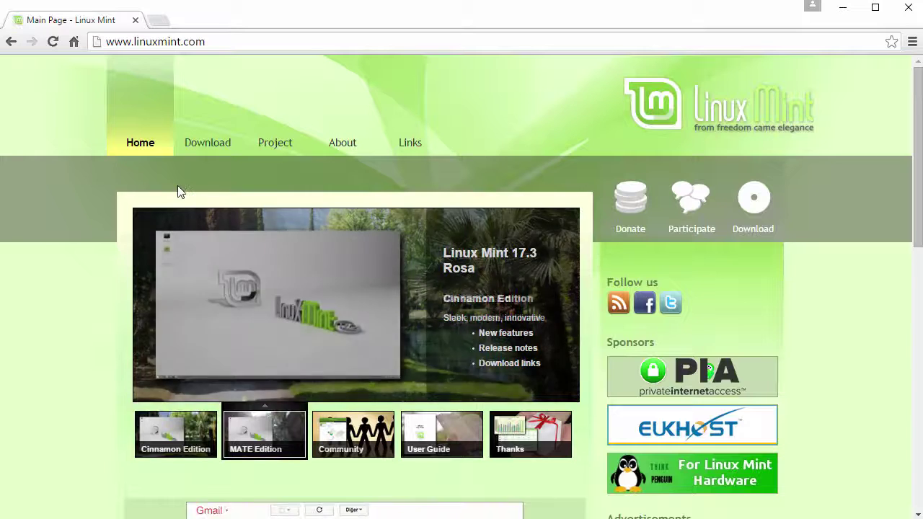
Go to the Linux Mint 17.3 download page and open the 64-bit Cinnamon edition.
mouse_move(217, 148)
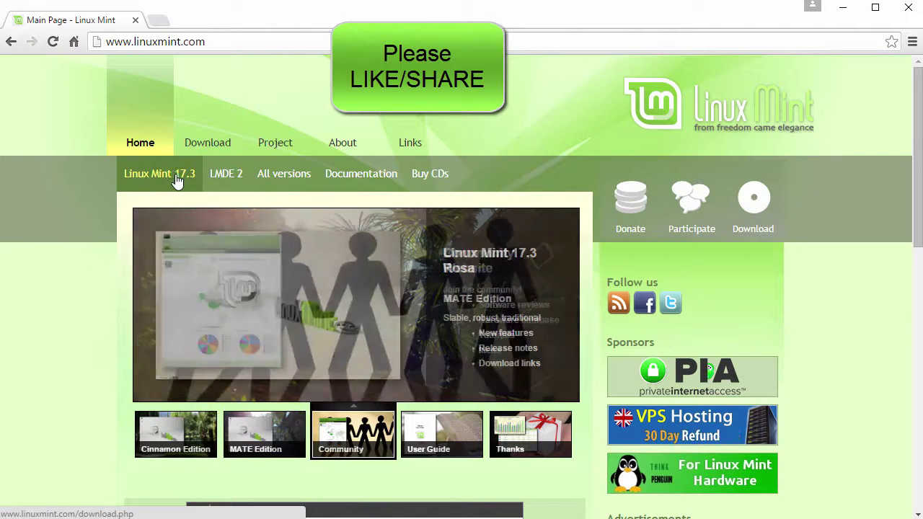
click(155, 180)
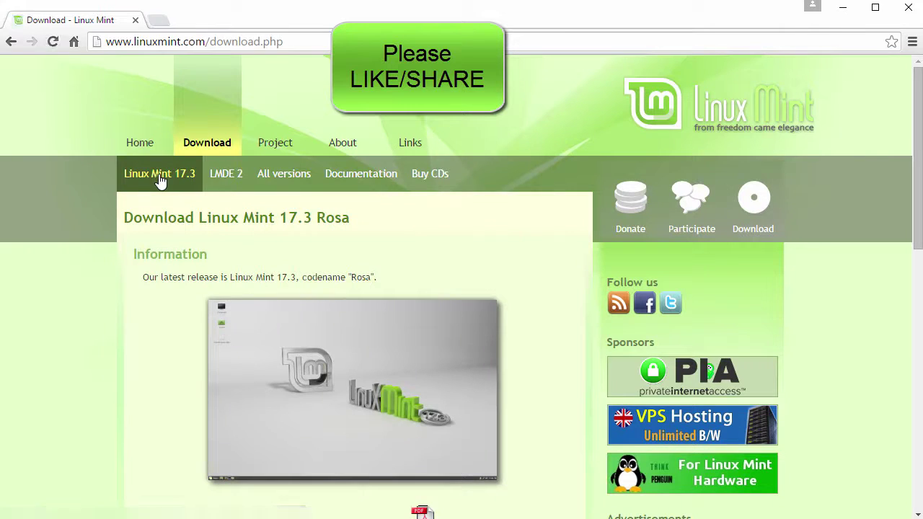
drag(129, 218, 359, 229)
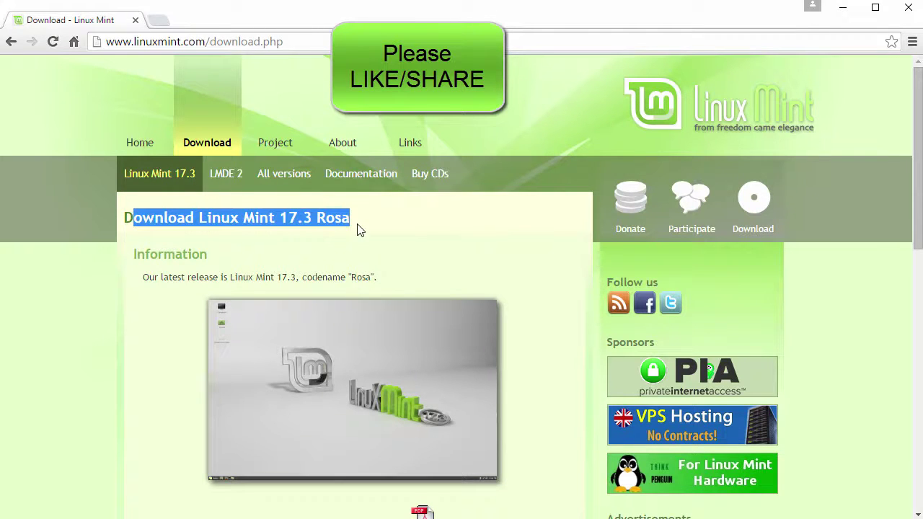
scroll(354, 257, down, 5)
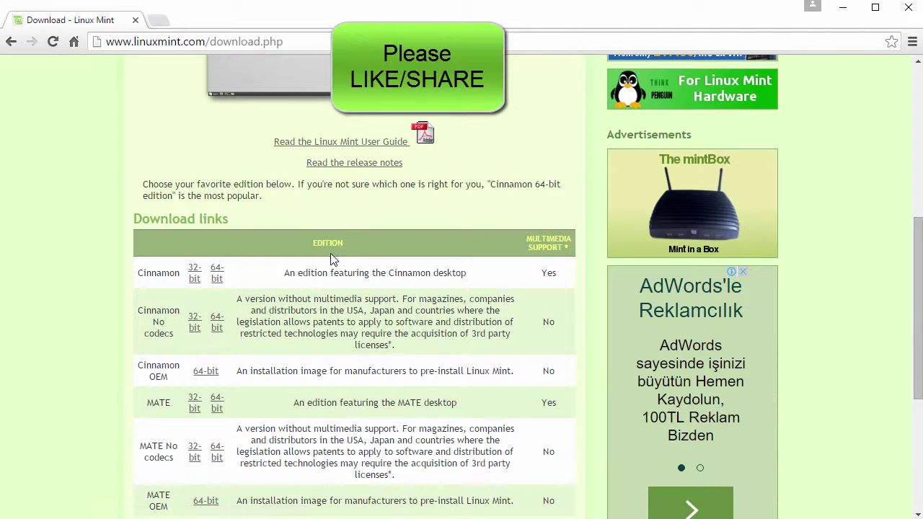
double_click(158, 273)
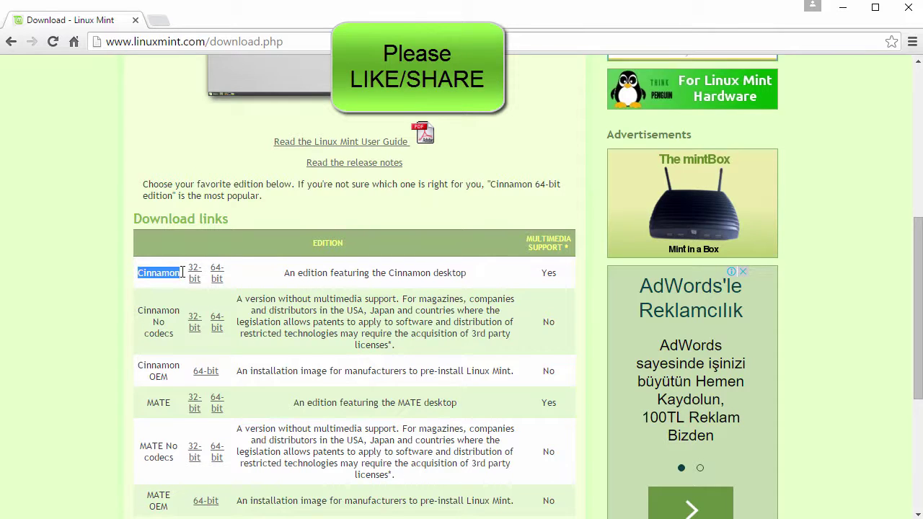
click(217, 273)
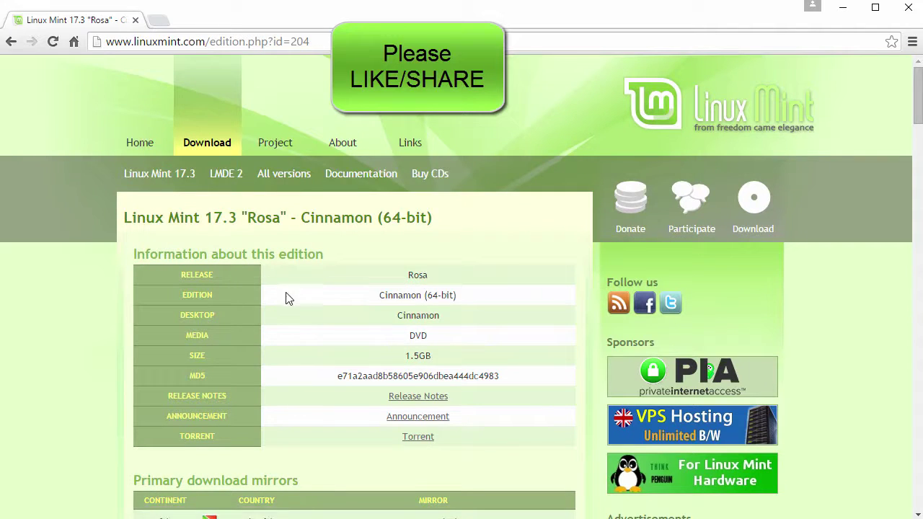
Request the 64-bit Cinnamon ISO from the UPC Ceska republika primary mirror and cancel saving it.
scroll(288, 295, down, 3)
scroll(288, 295, down, 3)
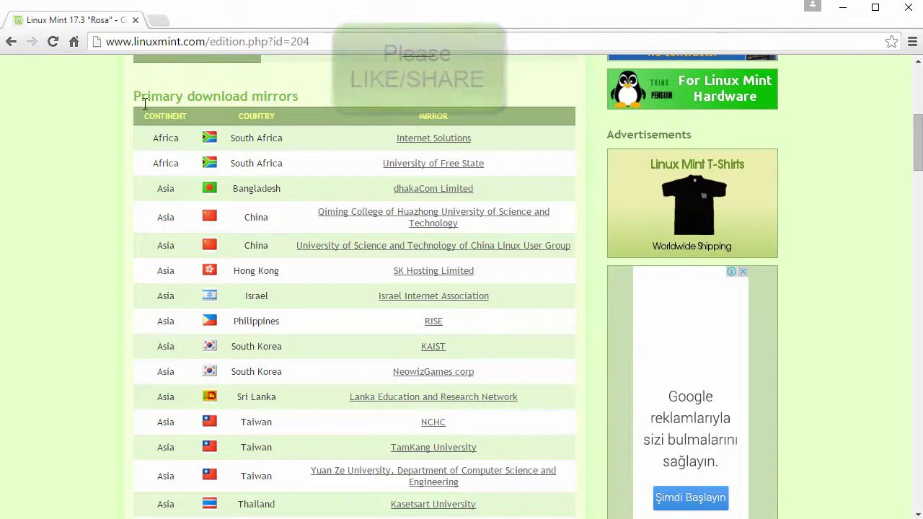
drag(134, 96, 315, 97)
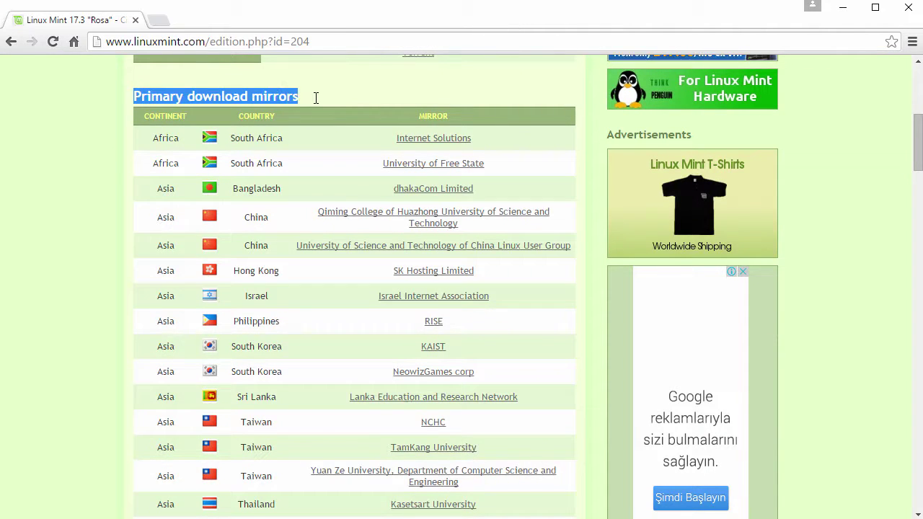
click(324, 97)
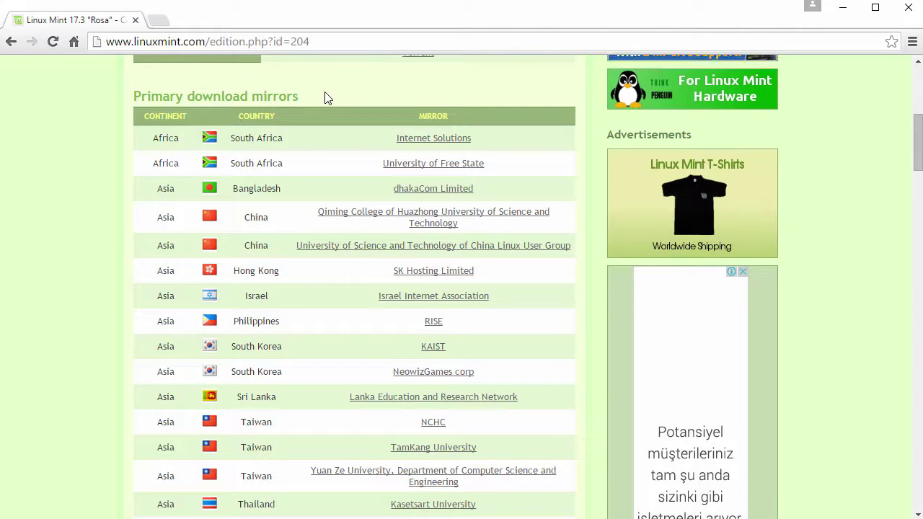
scroll(341, 187, down, 5)
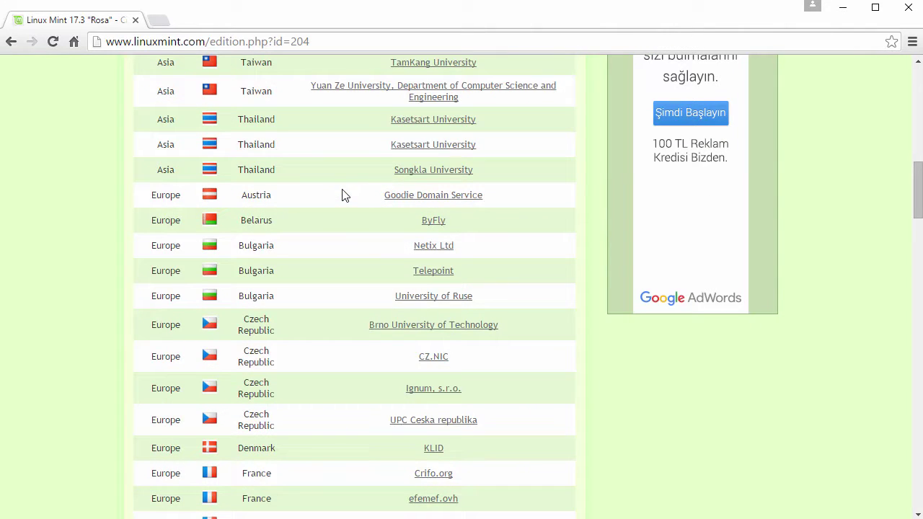
click(426, 426)
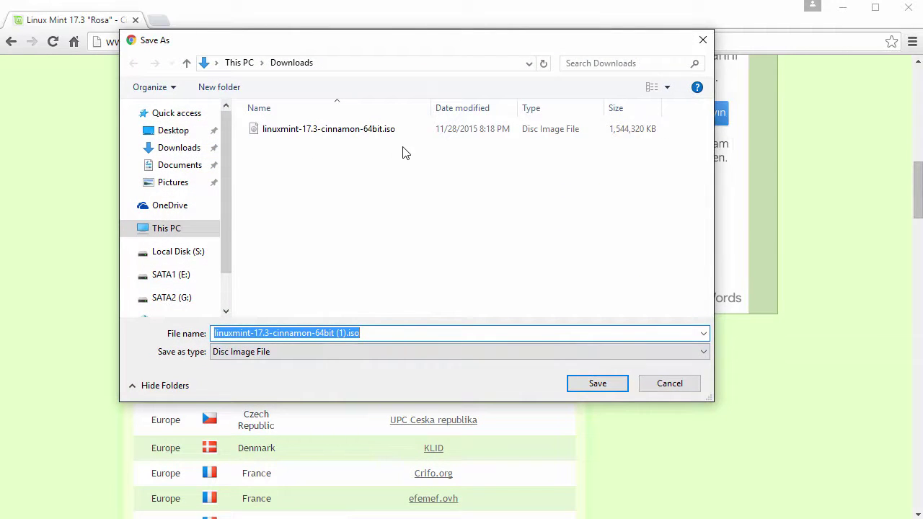
click(659, 387)
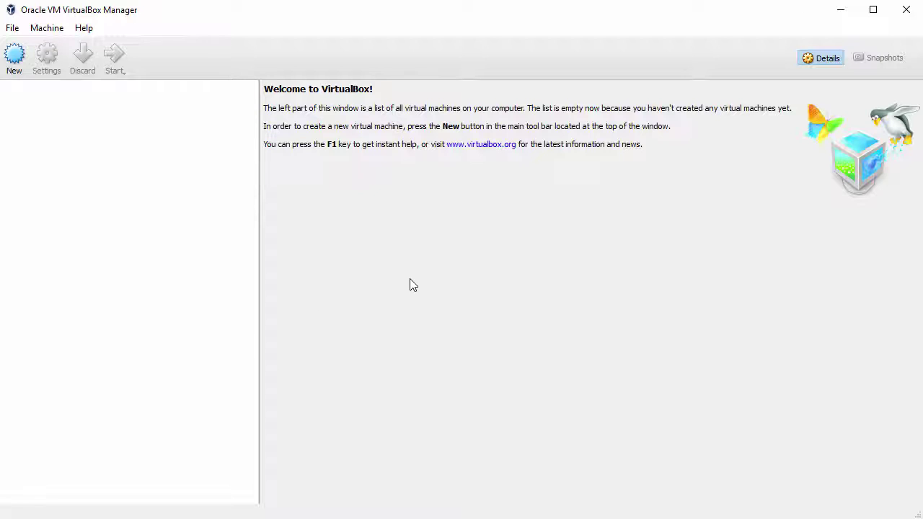
In VirtualBox, set up a new Linux, Ubuntu (64-bit) virtual machine named LinuxMint17 with 2048 MB of memory.
click(16, 62)
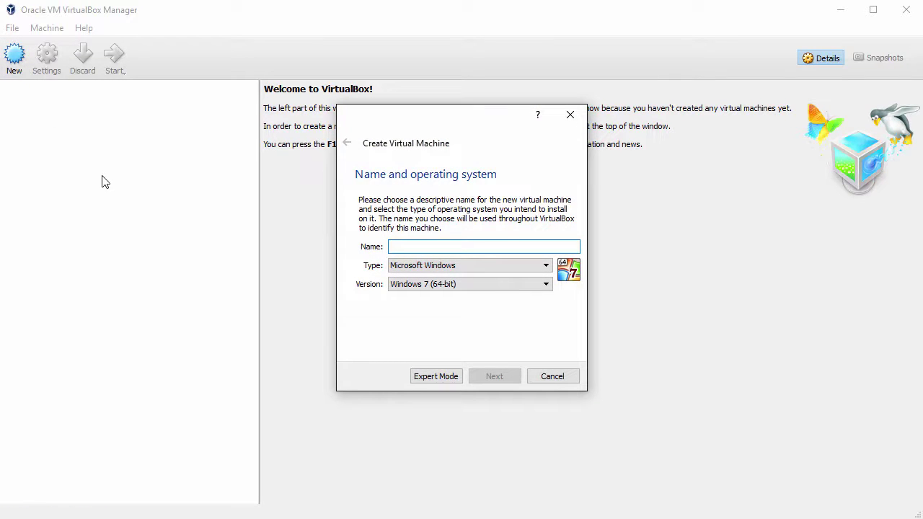
text(LinuxMint17)
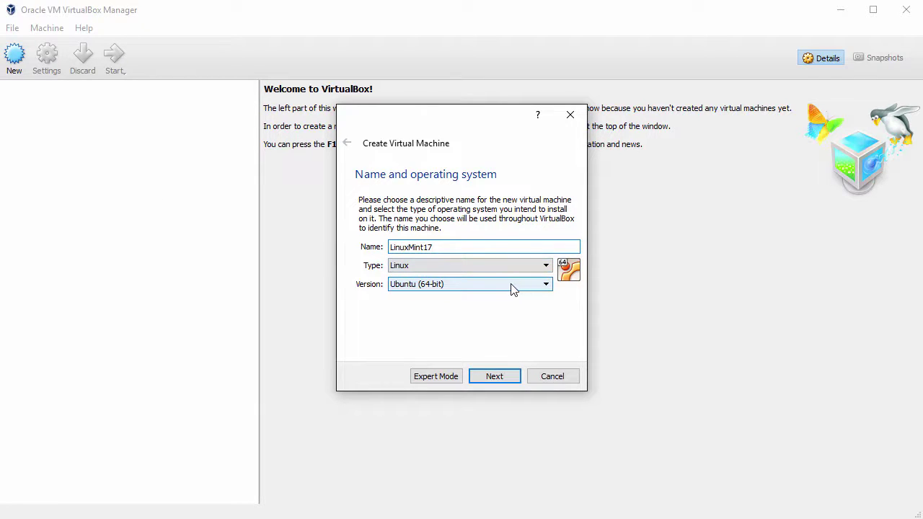
click(494, 376)
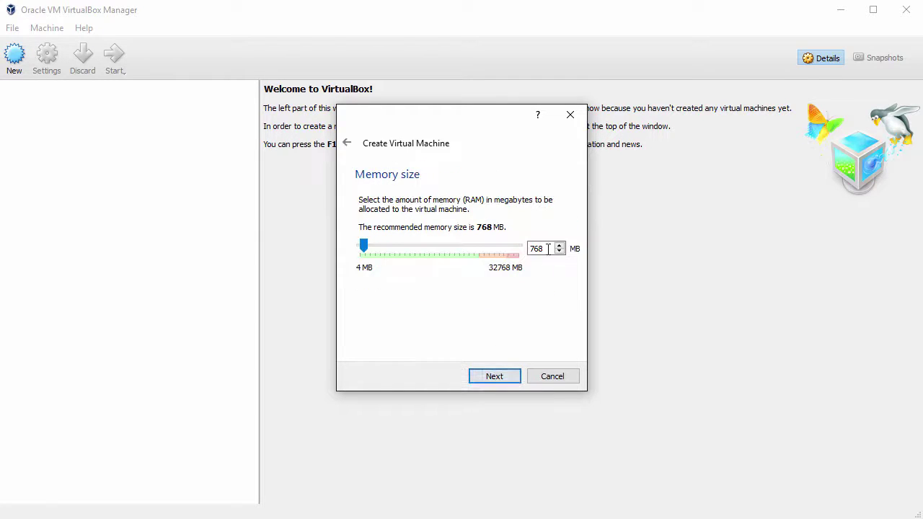
text(2048)
click(498, 379)
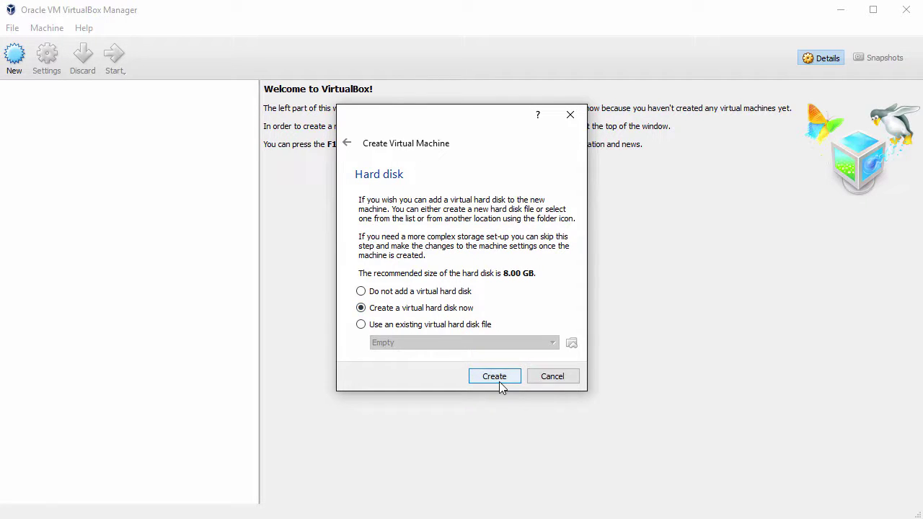
Create a dynamically allocated VDI hard disk of about 58.91 GB for the new virtual machine.
click(499, 380)
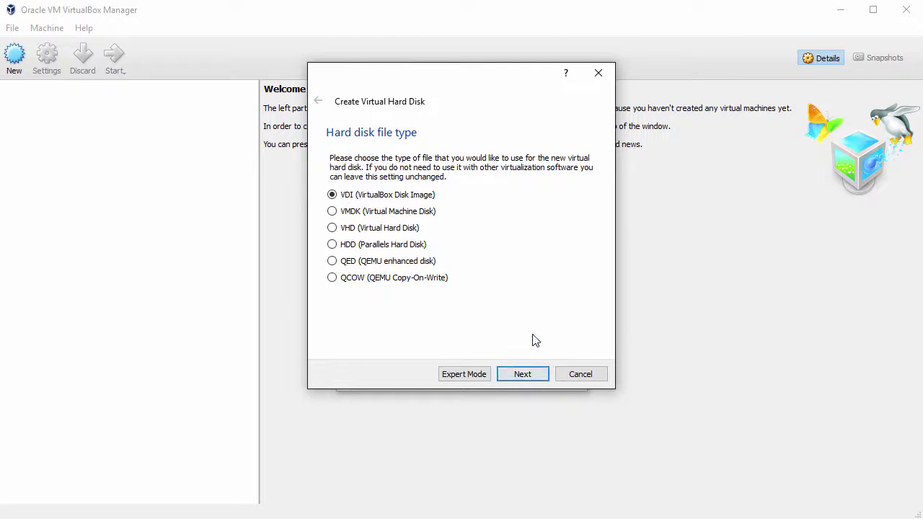
click(525, 374)
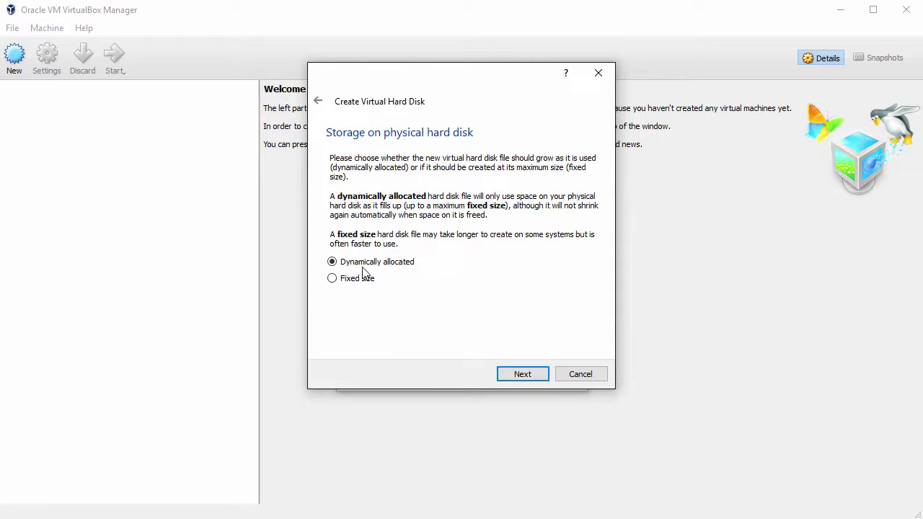
click(522, 374)
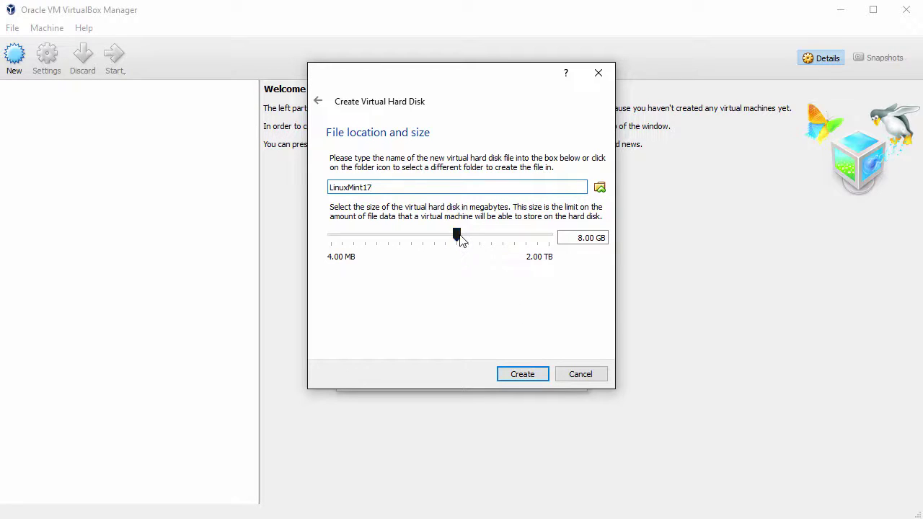
drag(462, 241, 495, 245)
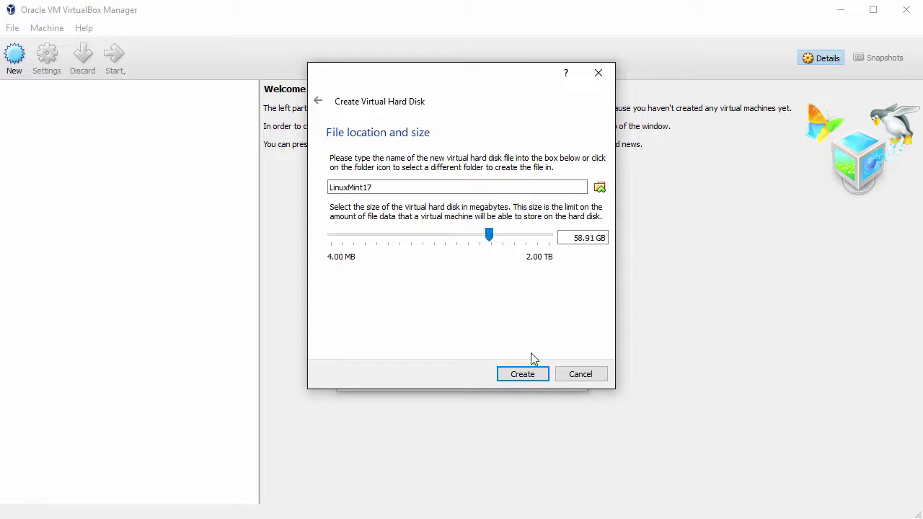
click(527, 375)
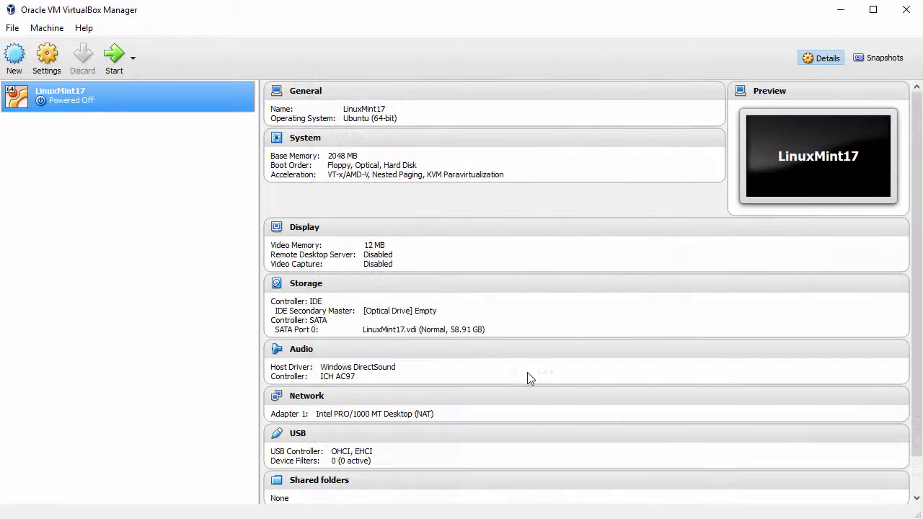
In the LinuxMint17 machine's settings, set both Shared Clipboard and Drag'n'Drop to Bidirectional.
right_click(101, 93)
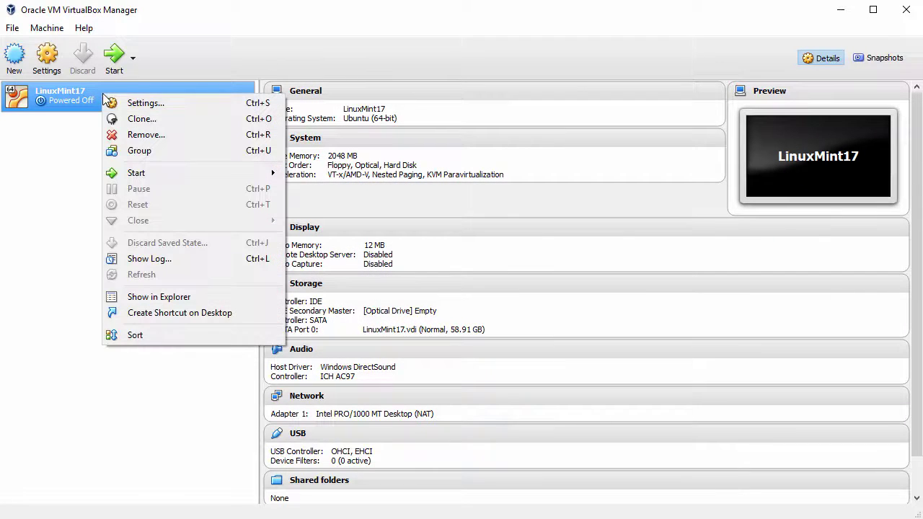
click(166, 102)
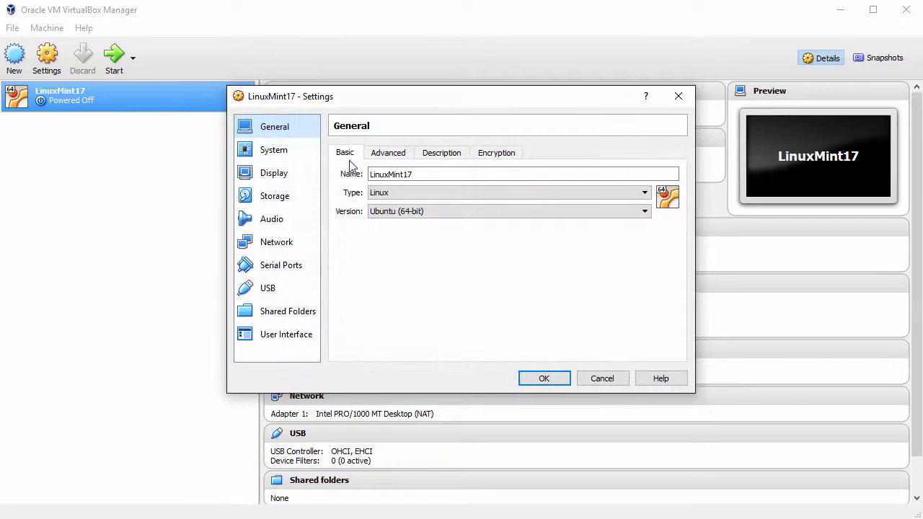
click(388, 153)
click(436, 193)
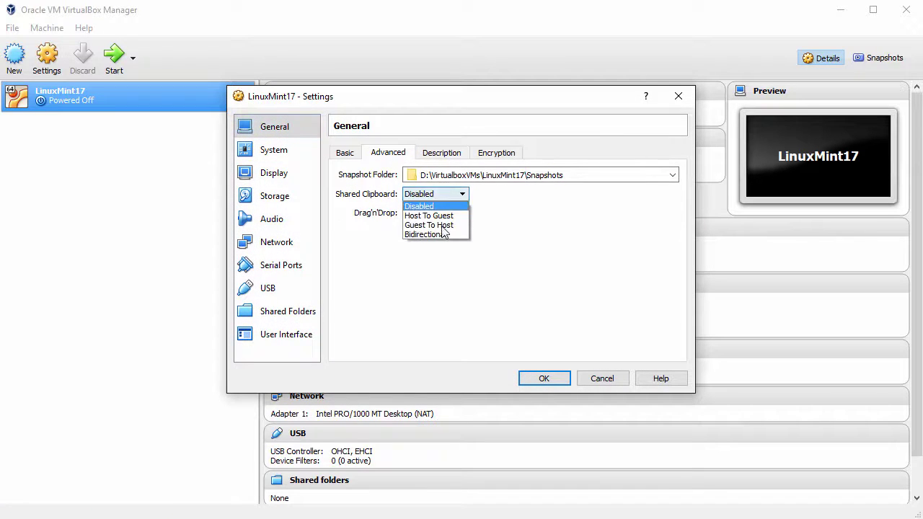
click(436, 232)
click(435, 213)
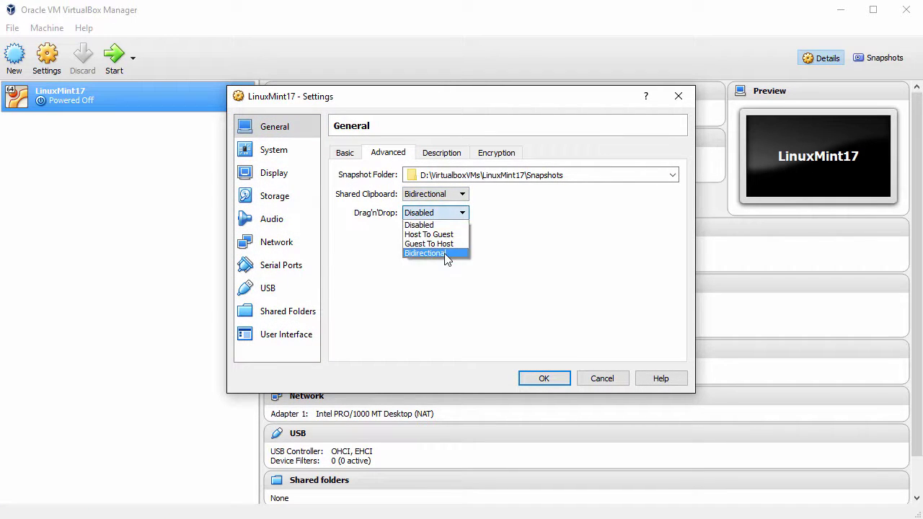
click(437, 252)
Exclude Floppy from the machine's boot order and enable 3D acceleration for its display.
click(265, 152)
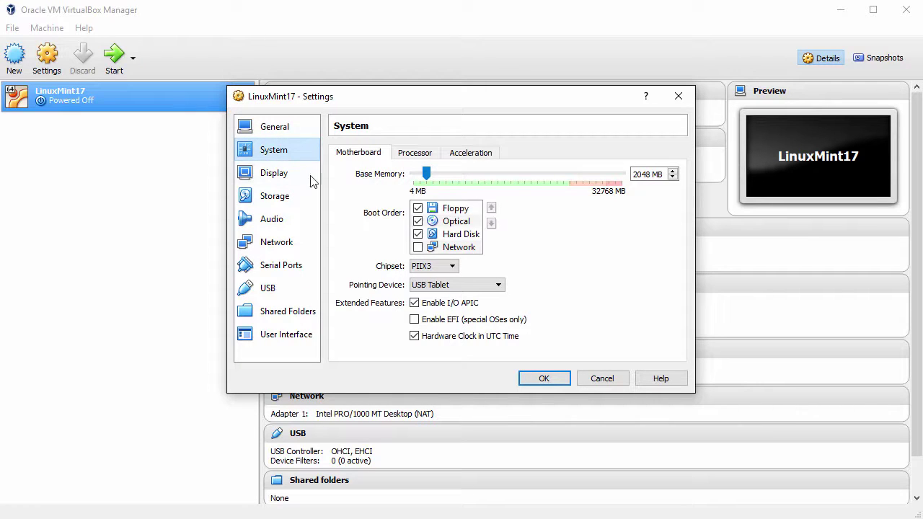
click(419, 209)
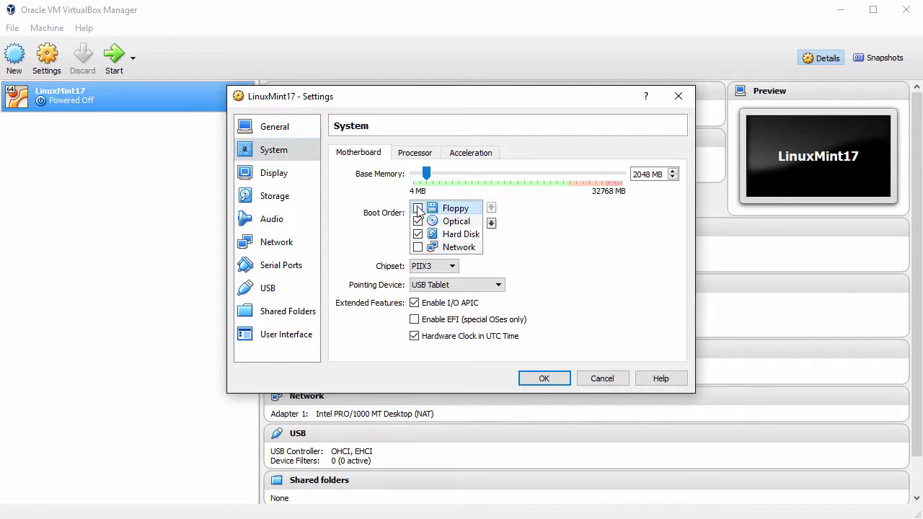
click(286, 178)
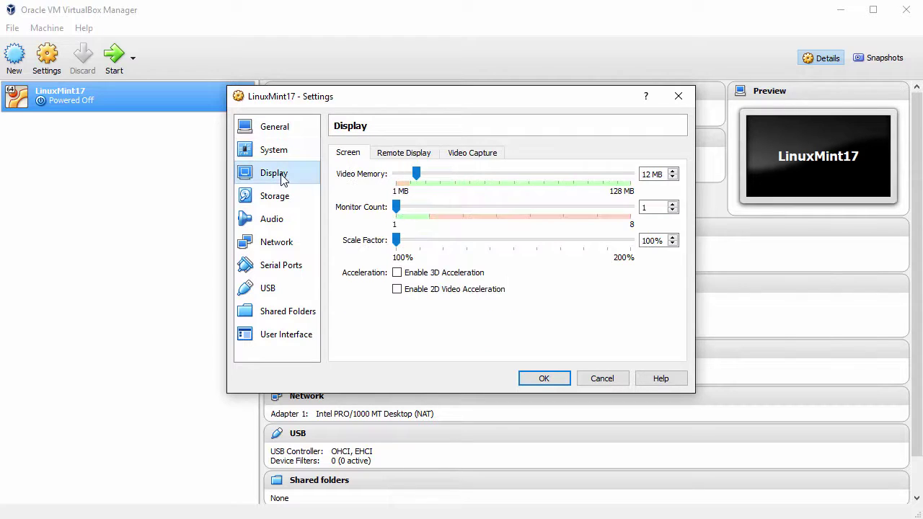
click(397, 273)
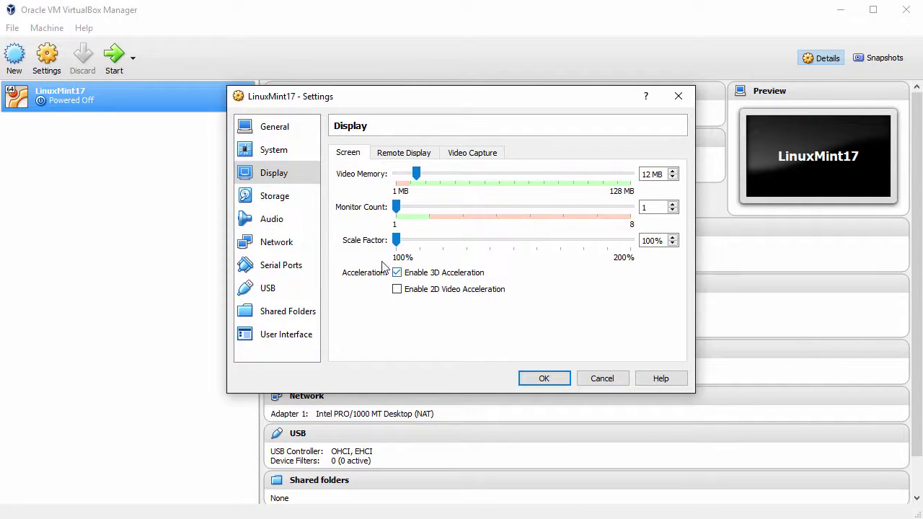
Attach linuxmint-17.3-cinnamon-64bit.iso from Downloads to the virtual machine's empty IDE optical drive.
click(282, 200)
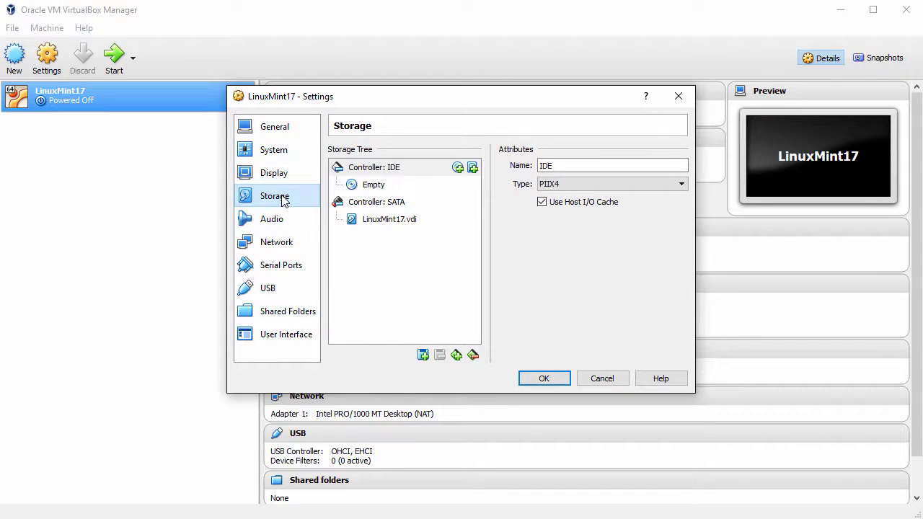
click(374, 186)
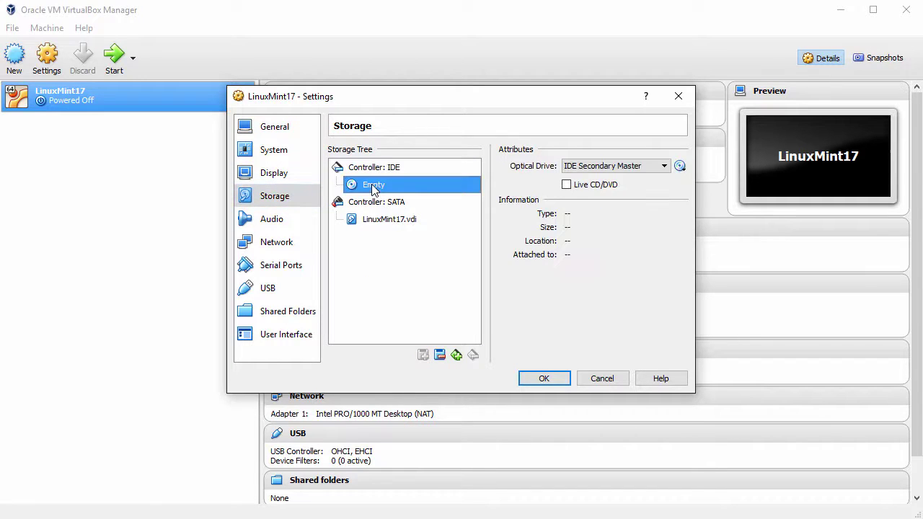
click(680, 166)
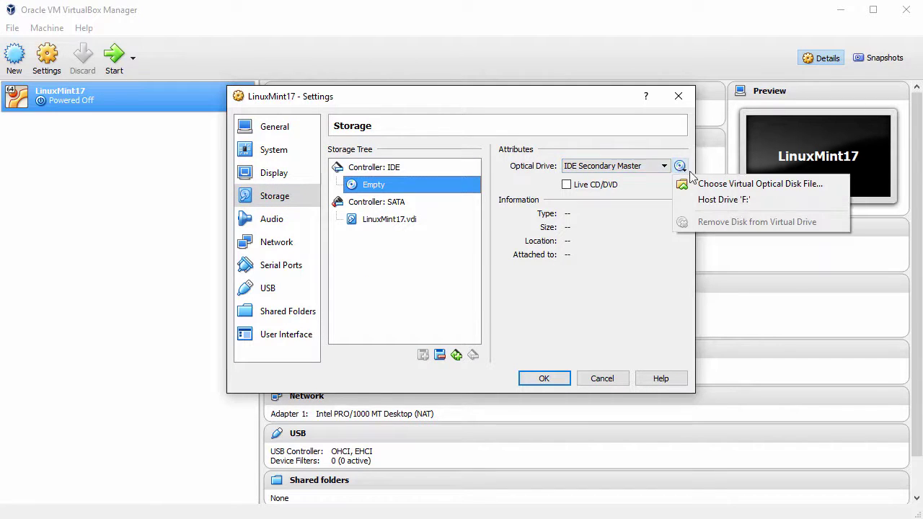
click(724, 186)
click(474, 209)
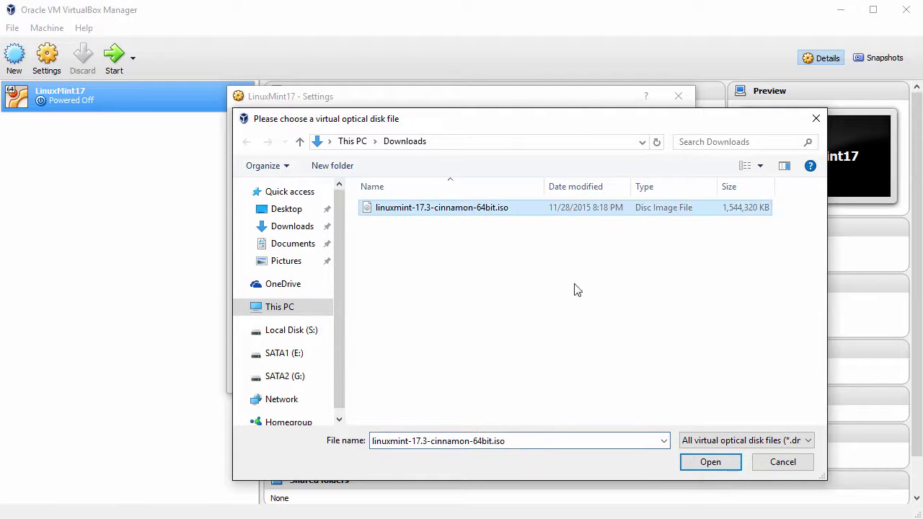
click(708, 462)
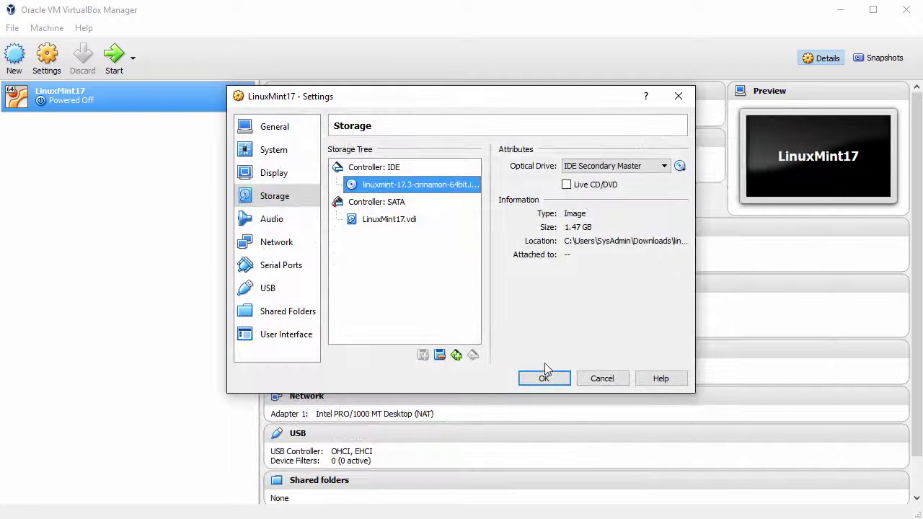
Set network Adapter 1 to Bridged Adapter and save the machine's settings.
click(291, 244)
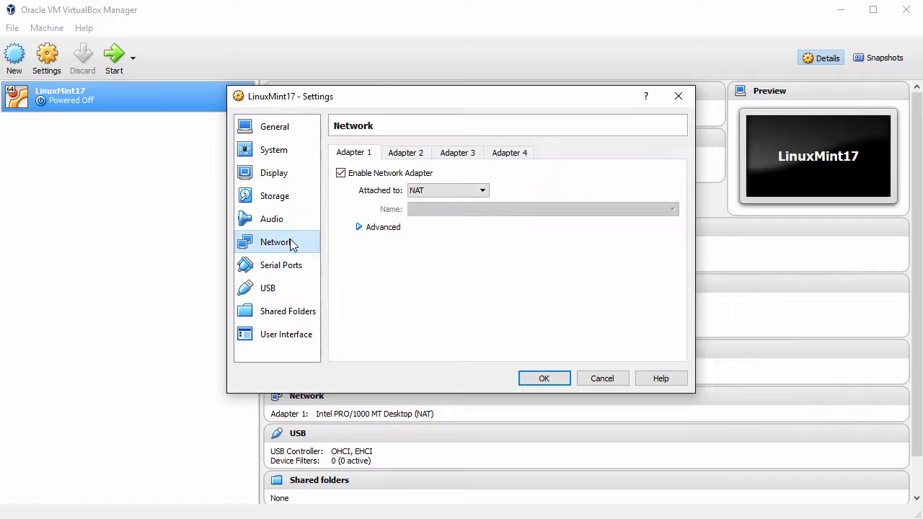
click(465, 193)
click(452, 232)
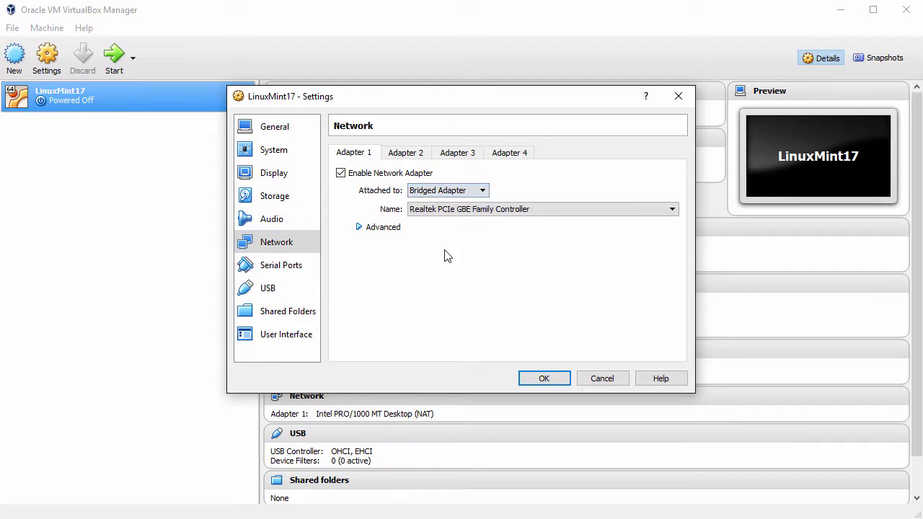
click(545, 378)
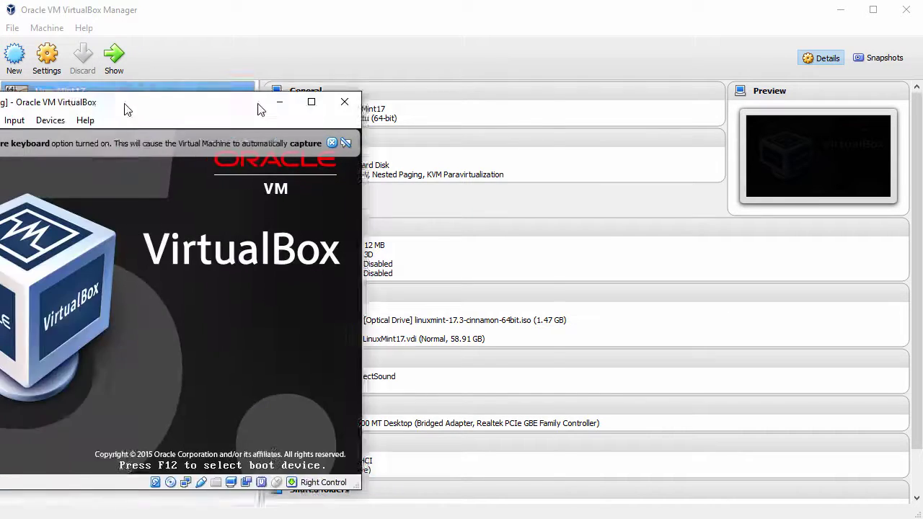
Move and enlarge the running virtual machine's window, and boot it with the Start Linux Mint option, dismissing the notification bars.
drag(124, 107, 223, 17)
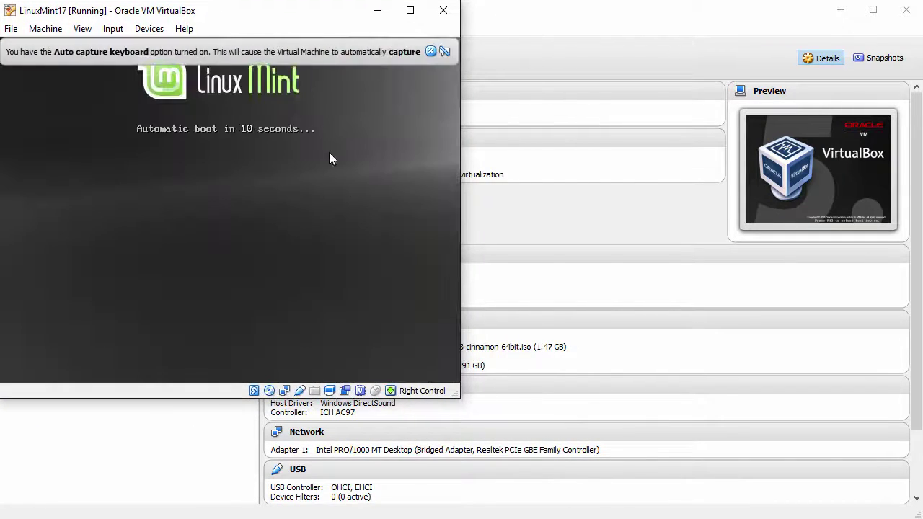
drag(455, 391, 519, 426)
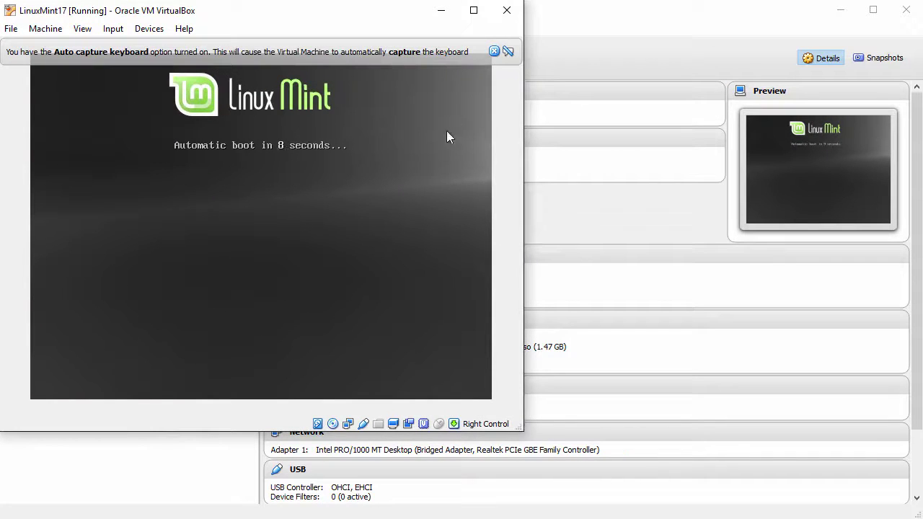
click(493, 52)
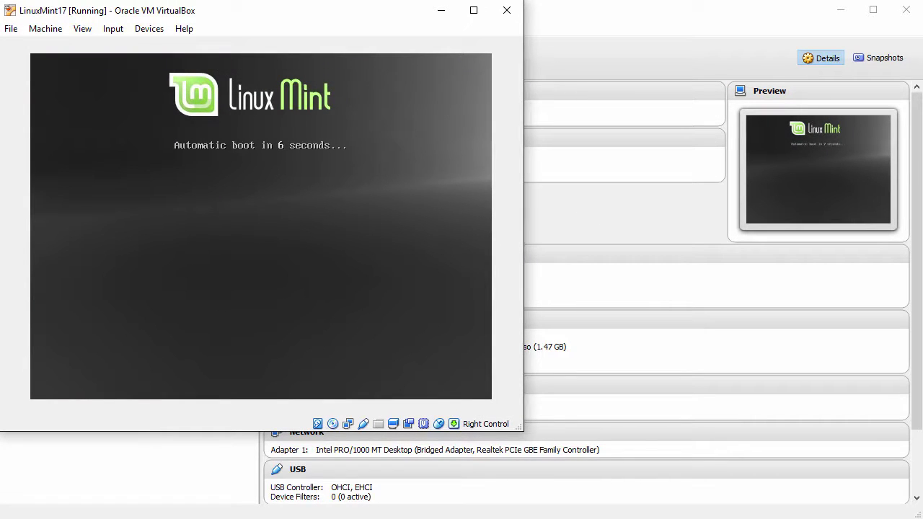
key(space)
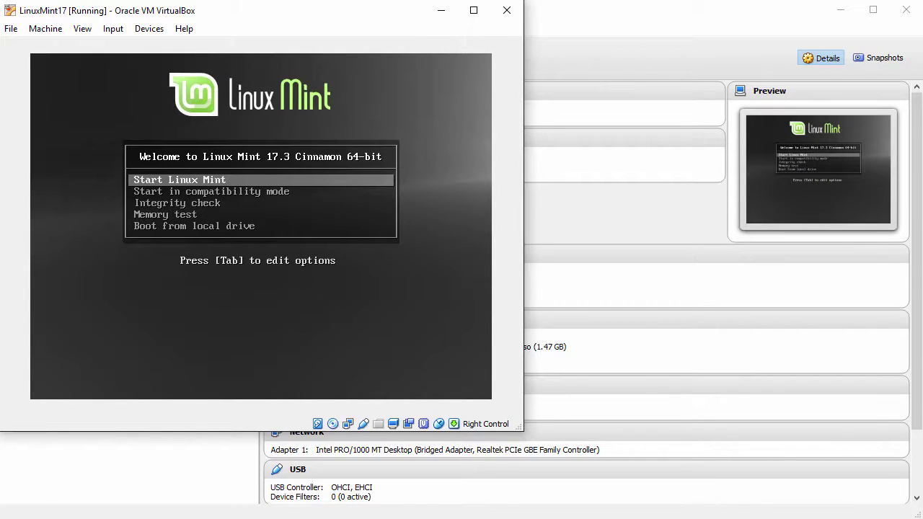
key(Return)
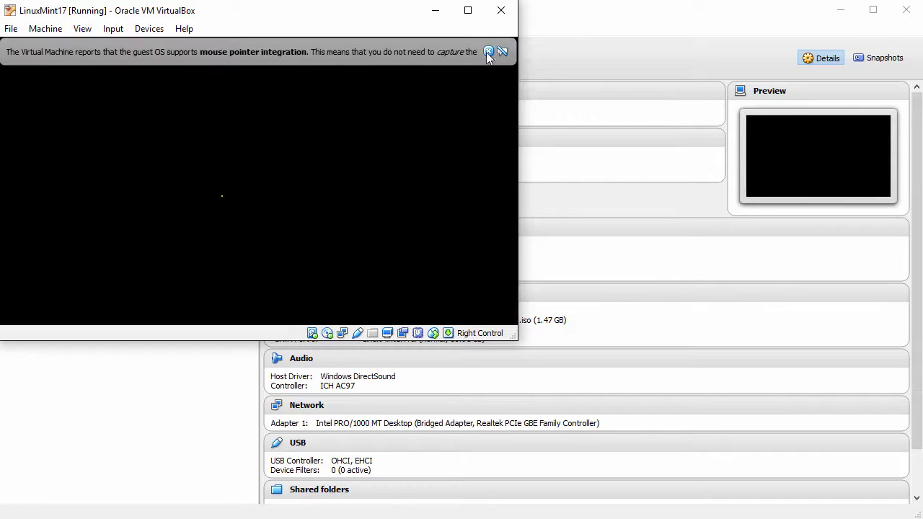
click(488, 51)
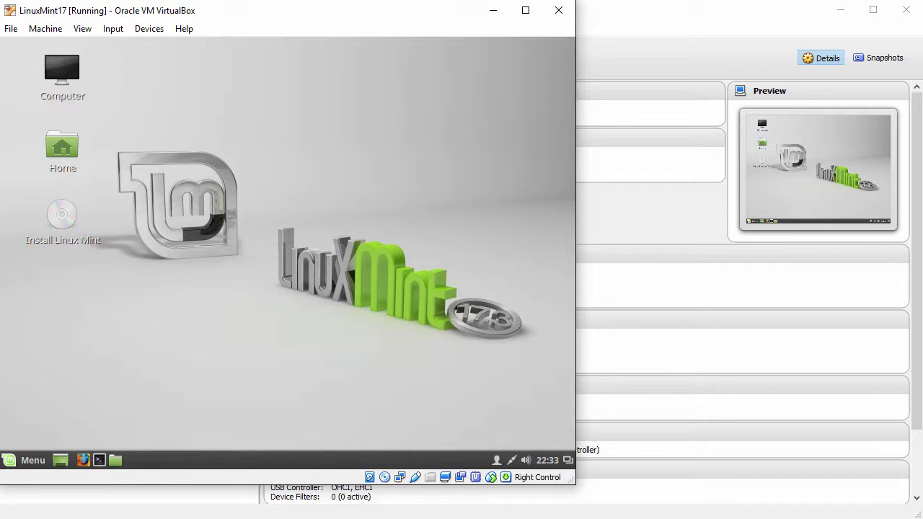
Launch the Linux Mint installer from the live desktop and continue with English as the installation language.
click(61, 224)
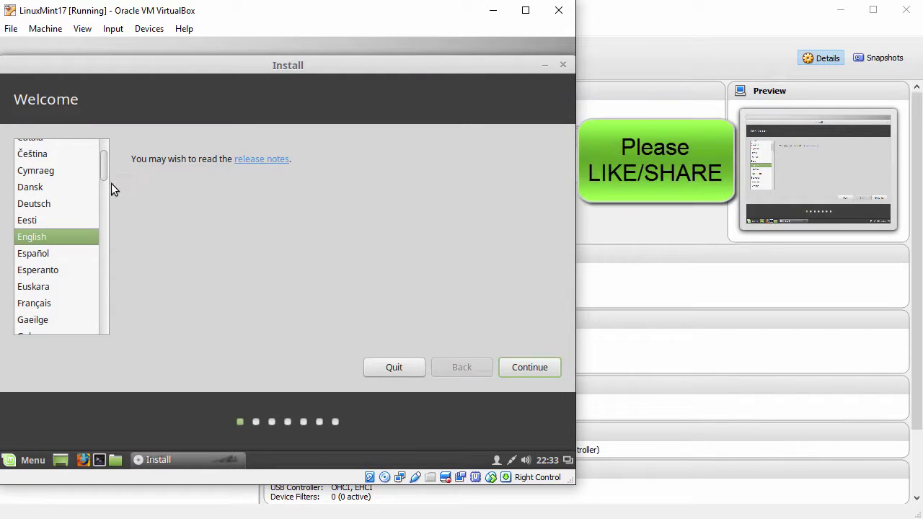
mouse_move(103, 173)
mouse_down()
mouse_move(103, 216)
mouse_move(103, 154)
mouse_move(102, 174)
mouse_up()
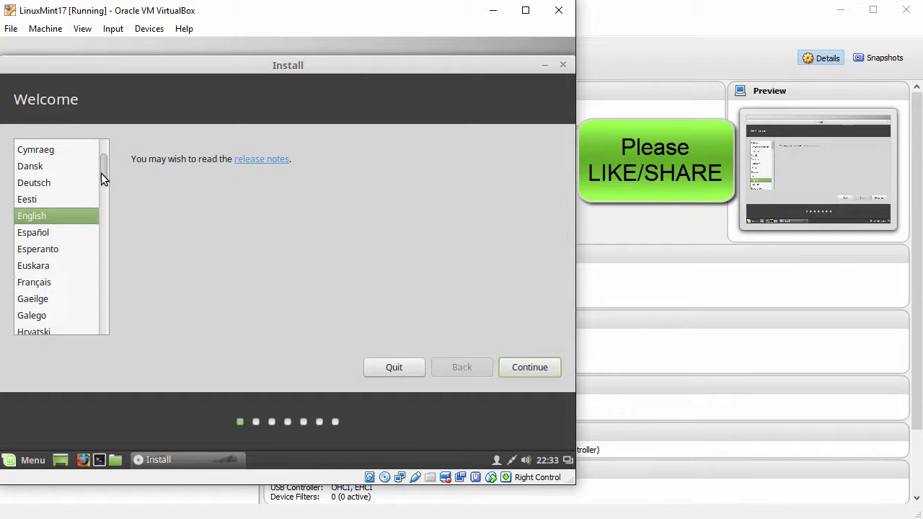
click(525, 368)
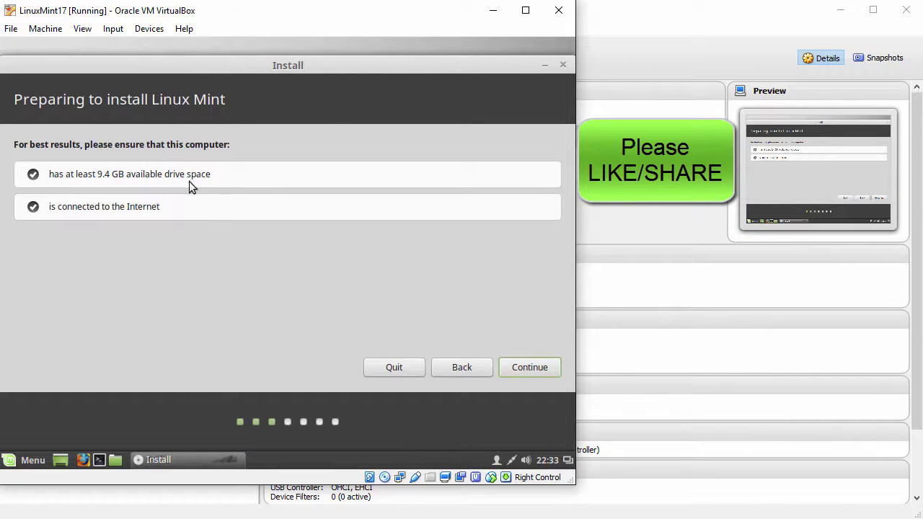
Choose Erase disk and install Linux Mint as the installation type, and approve writing the partition changes.
click(528, 368)
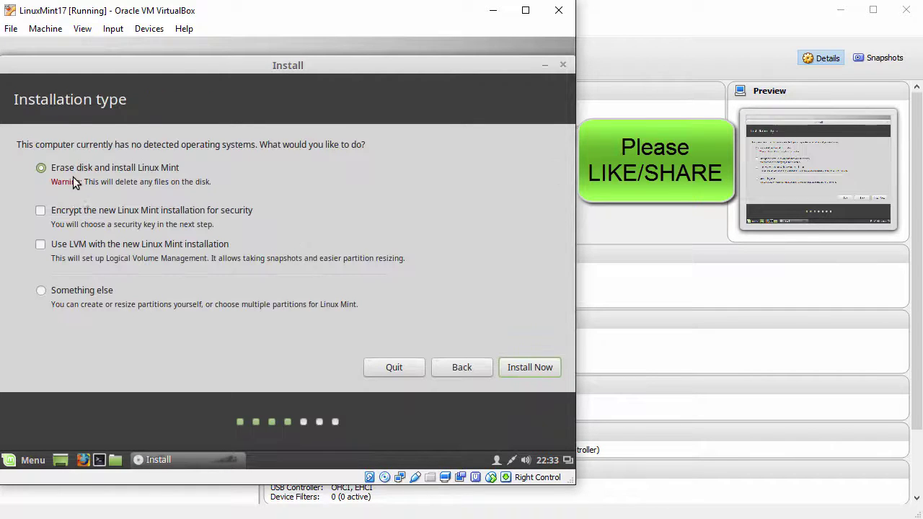
click(530, 369)
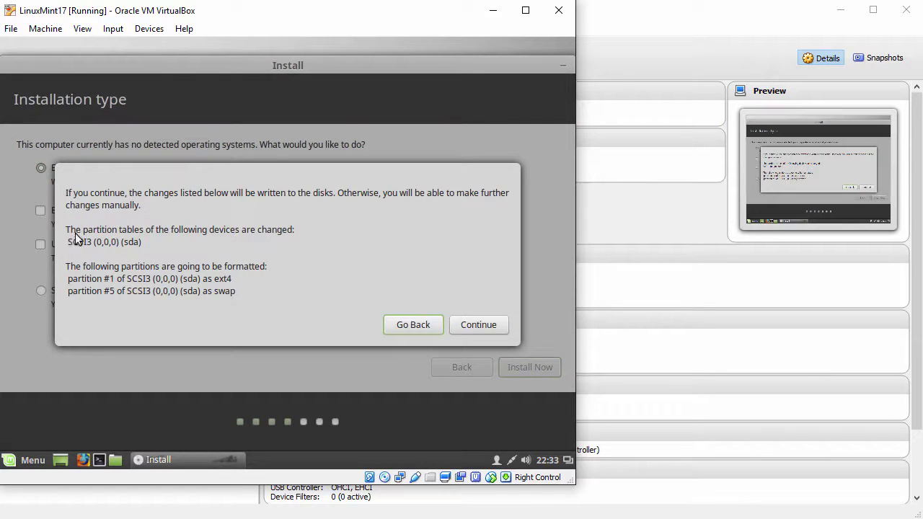
click(478, 325)
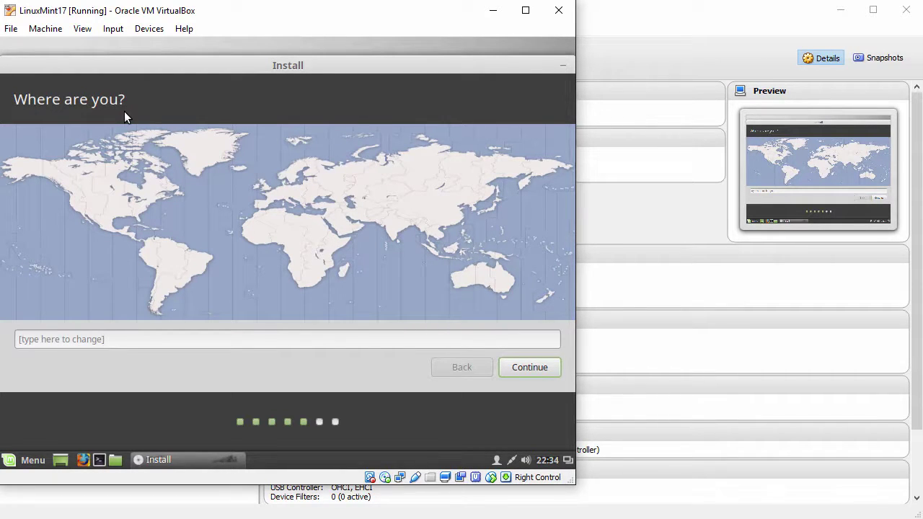
Set the installation's location to London and its keyboard layout to English (US).
click(266, 189)
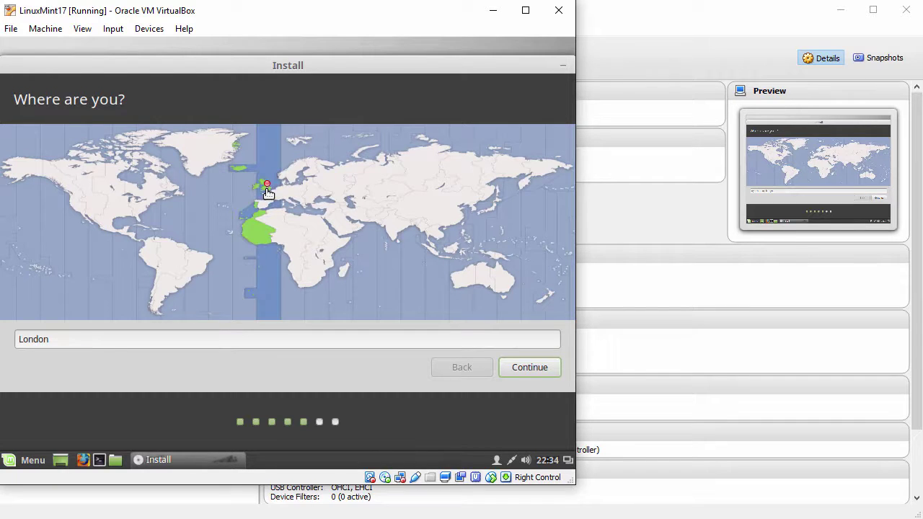
click(533, 367)
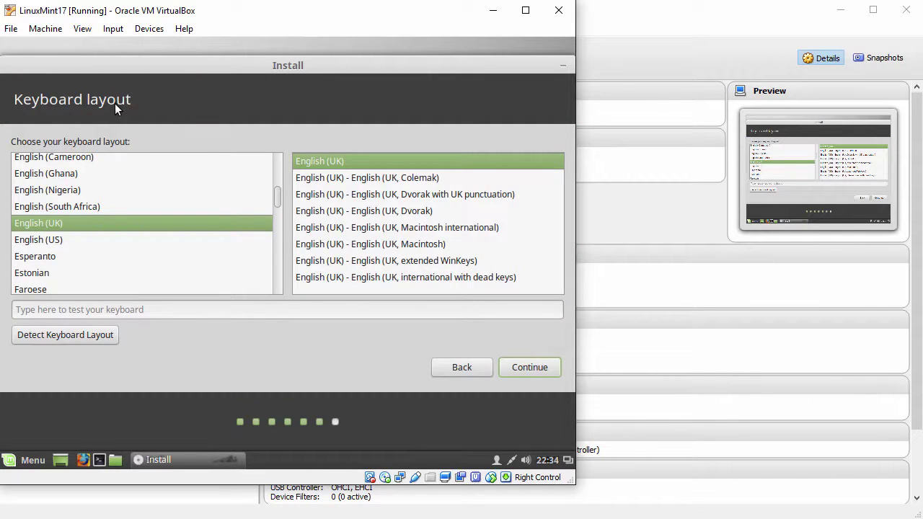
click(54, 242)
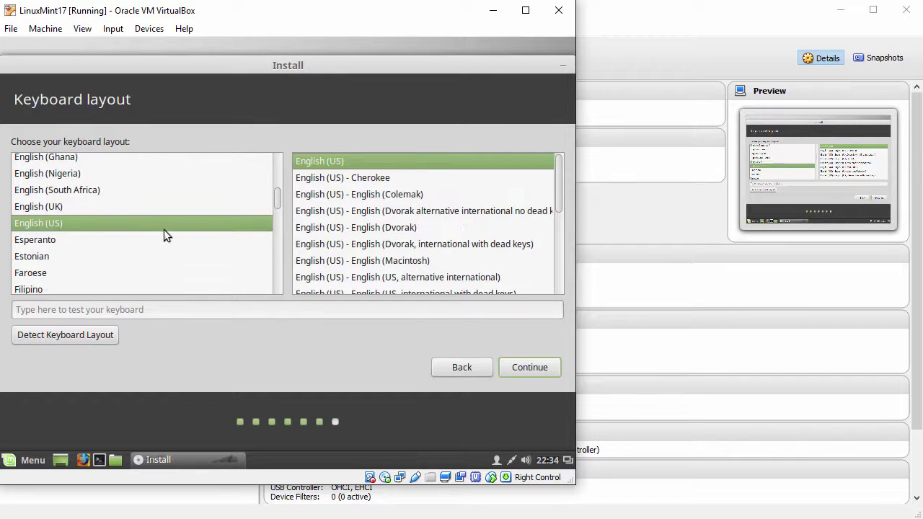
click(532, 369)
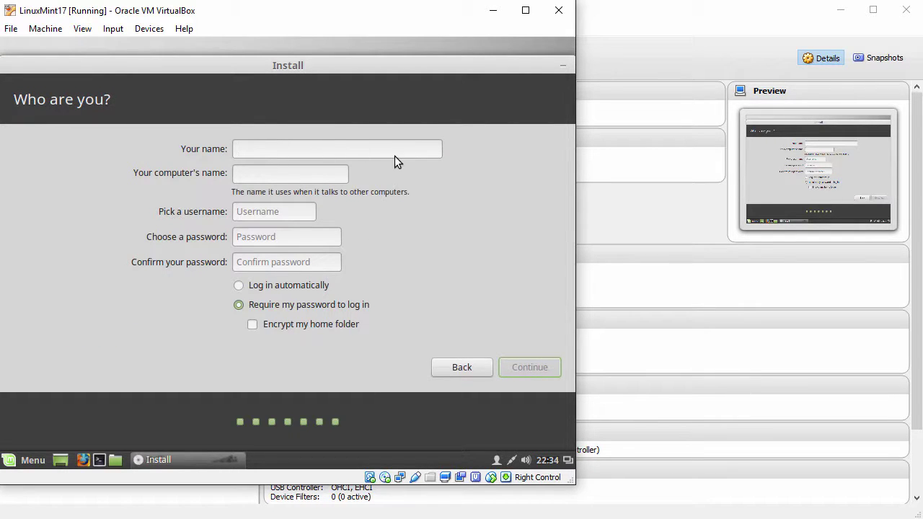
Enter the user's full name in the account form and set the computer's name to mint17.
text(John Smith)
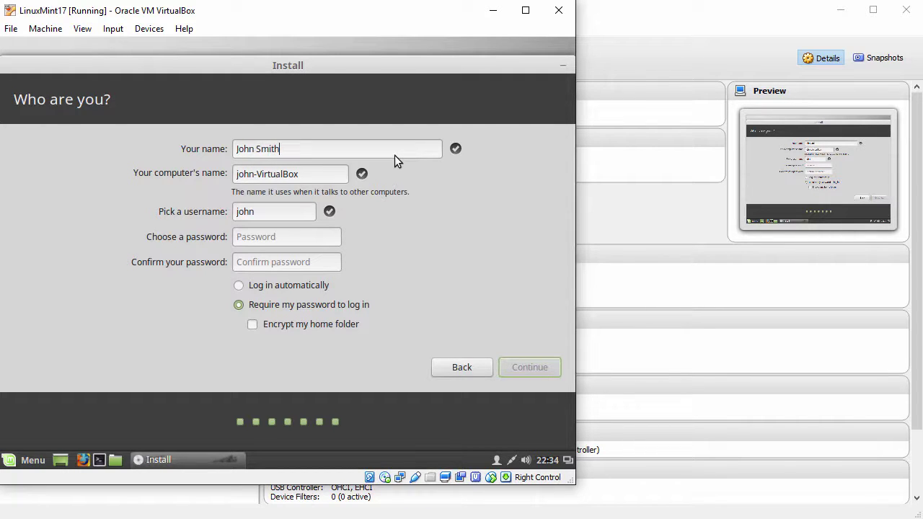
key(Tab)
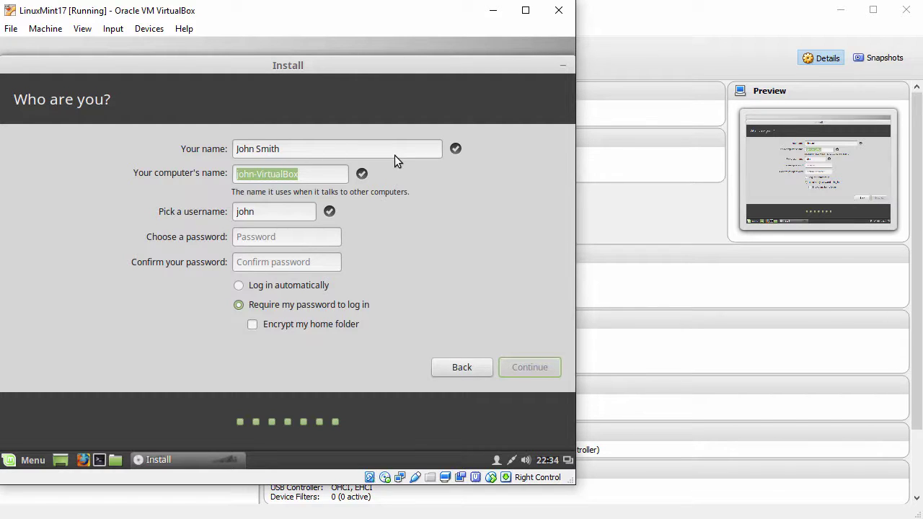
text(mint)
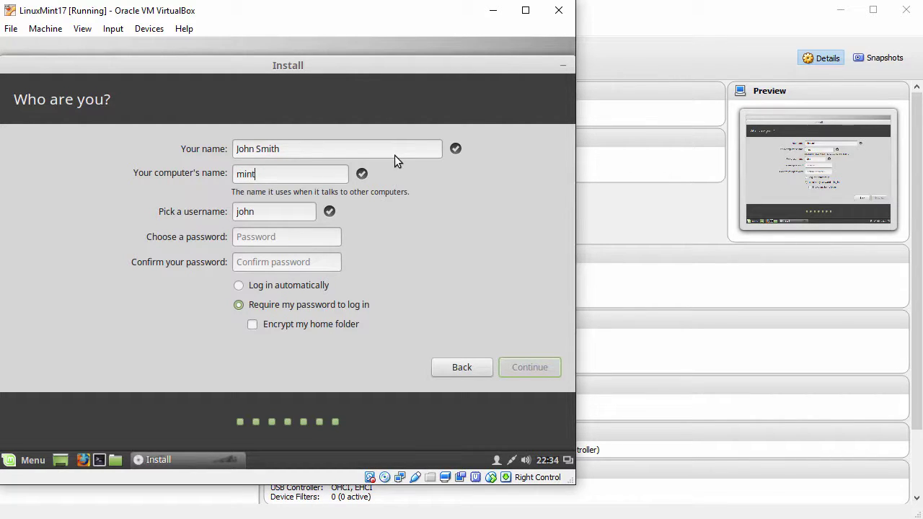
text(17)
Enter and confirm the account password, keep it required at login, and proceed with the installation.
click(286, 236)
text(******)
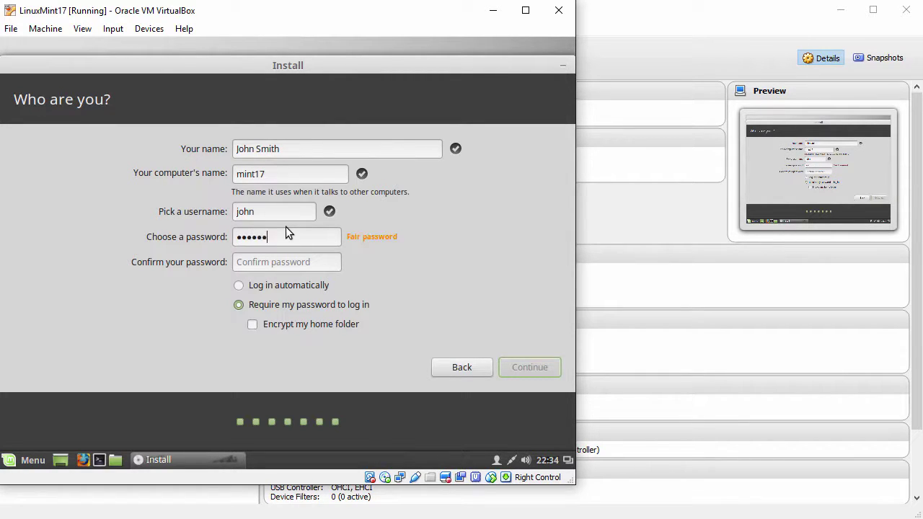
text(****)
key(Tab)
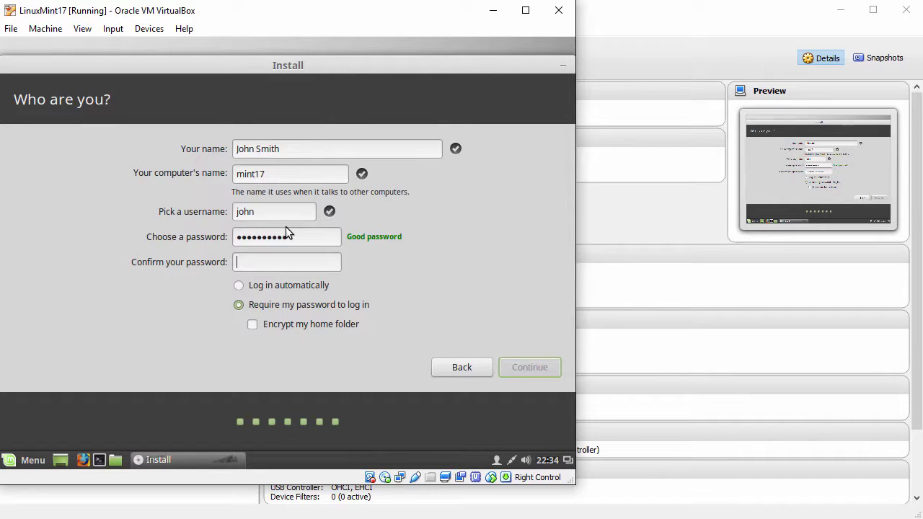
text(**********)
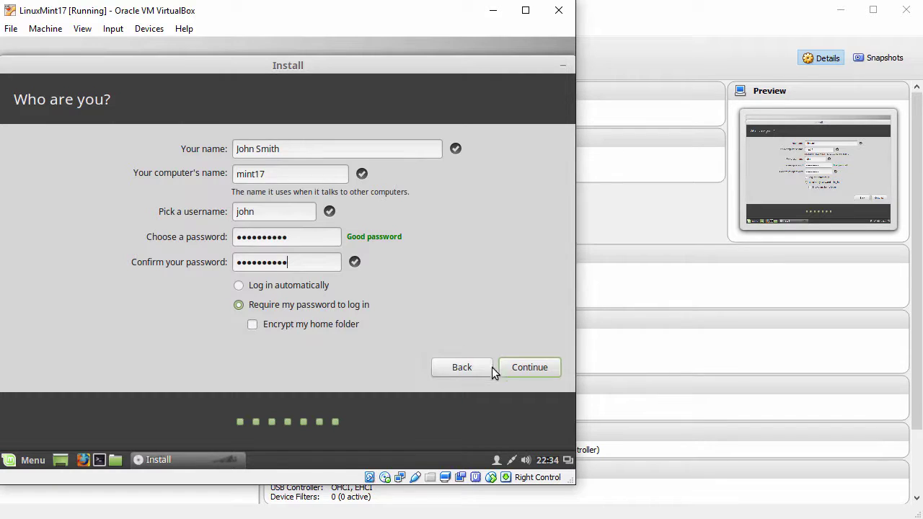
click(524, 369)
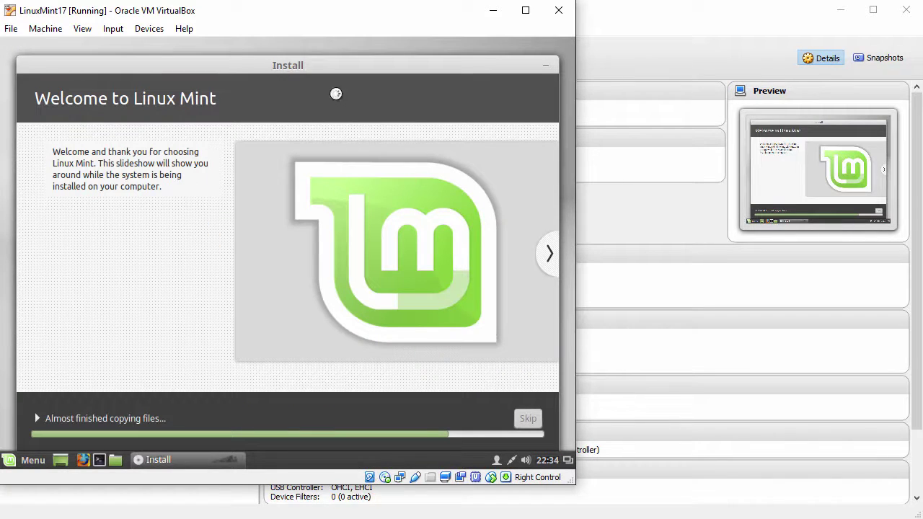
Restart the virtual machine once installation is complete, acknowledging the request to remove the installation media.
drag(304, 65, 302, 56)
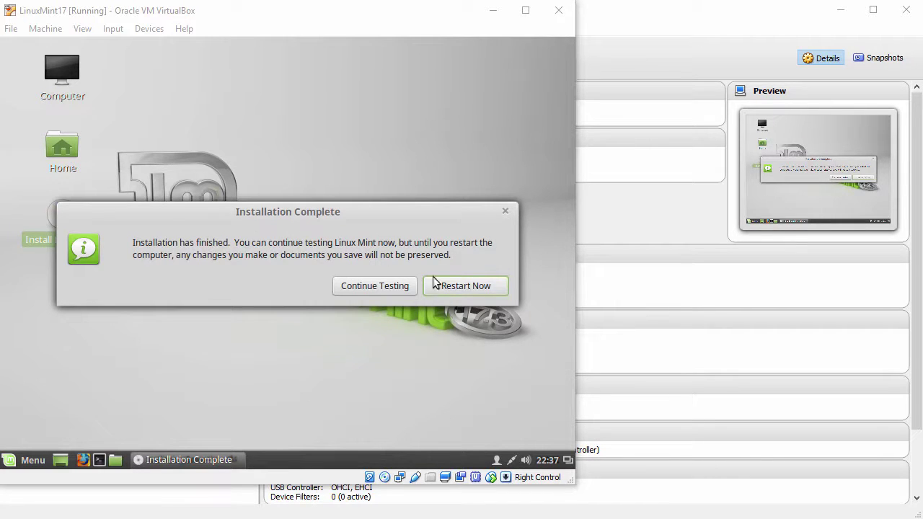
click(466, 287)
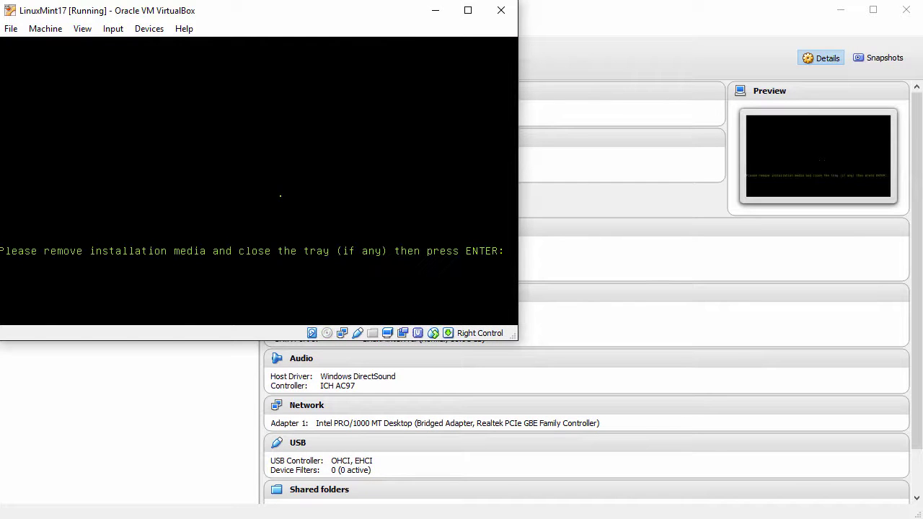
key(Return)
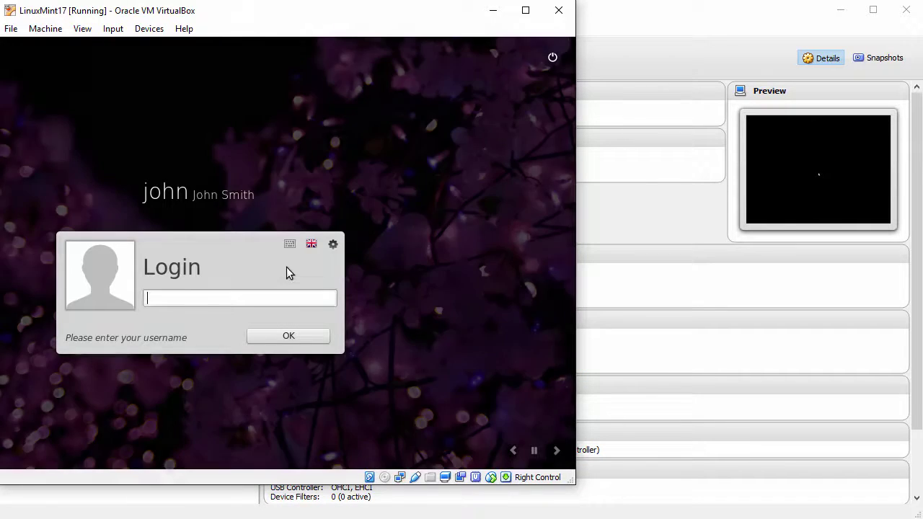
Log in to the installed Linux Mint system with the account's username and password.
text(j)
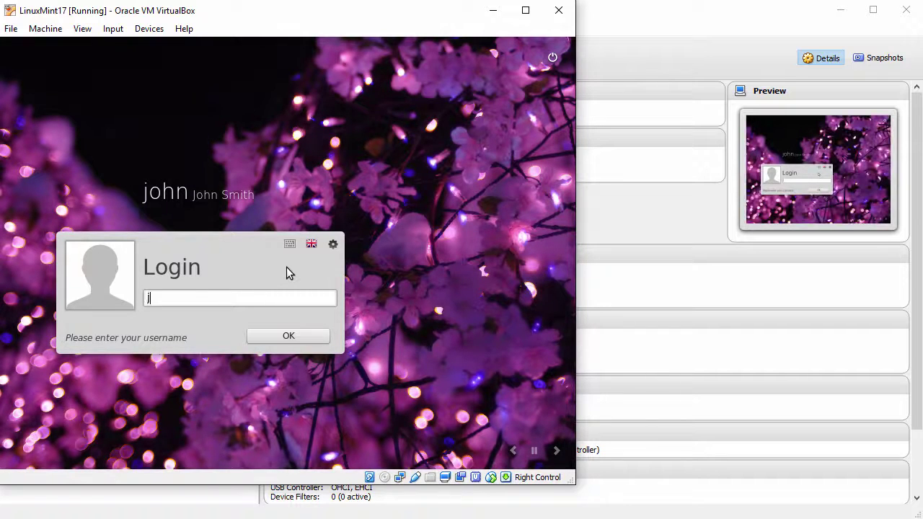
text(ohn)
key(Return)
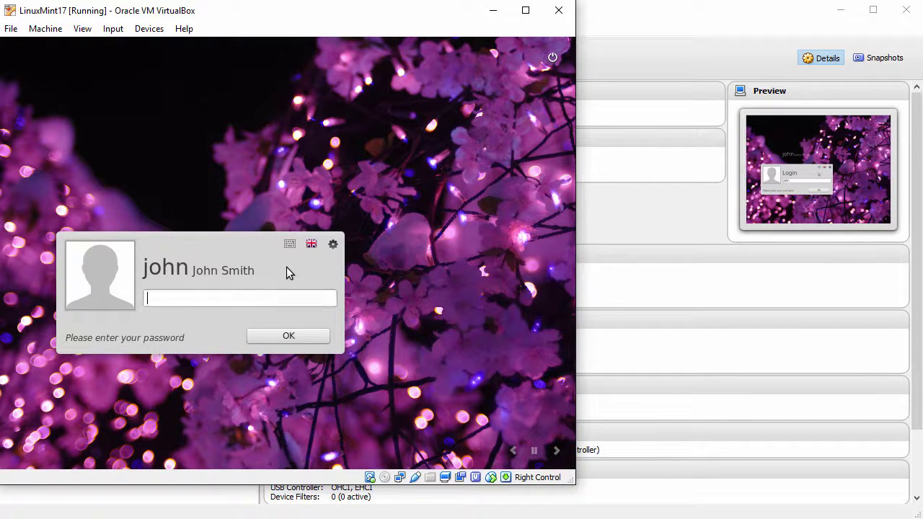
text(*********)
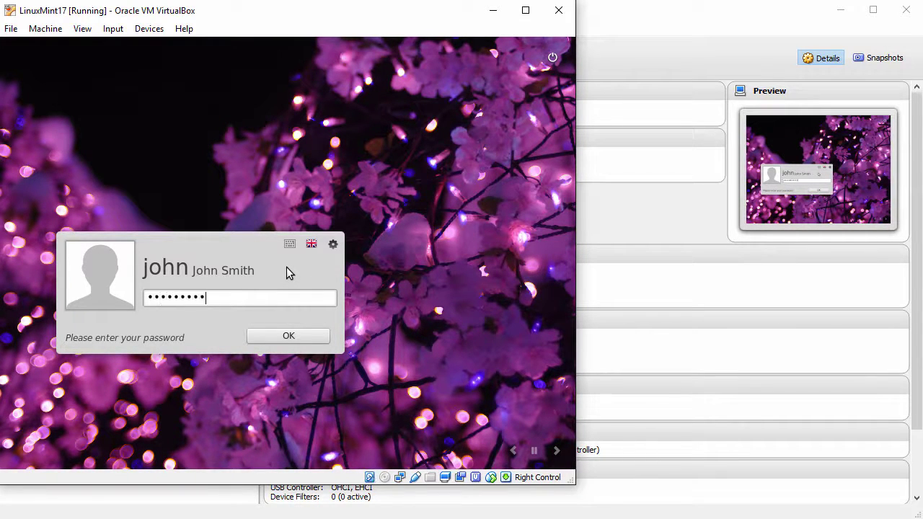
key(Return)
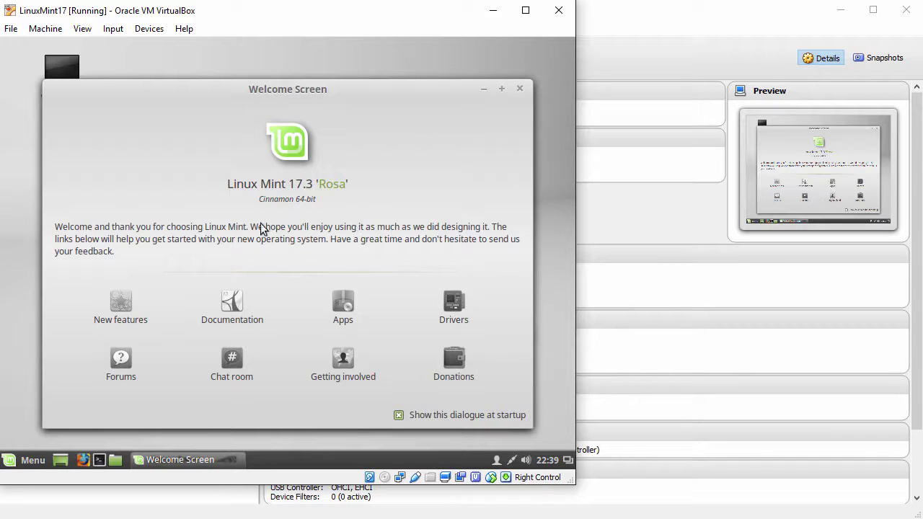
Disable showing the Linux Mint Welcome Screen at startup and close it.
click(399, 416)
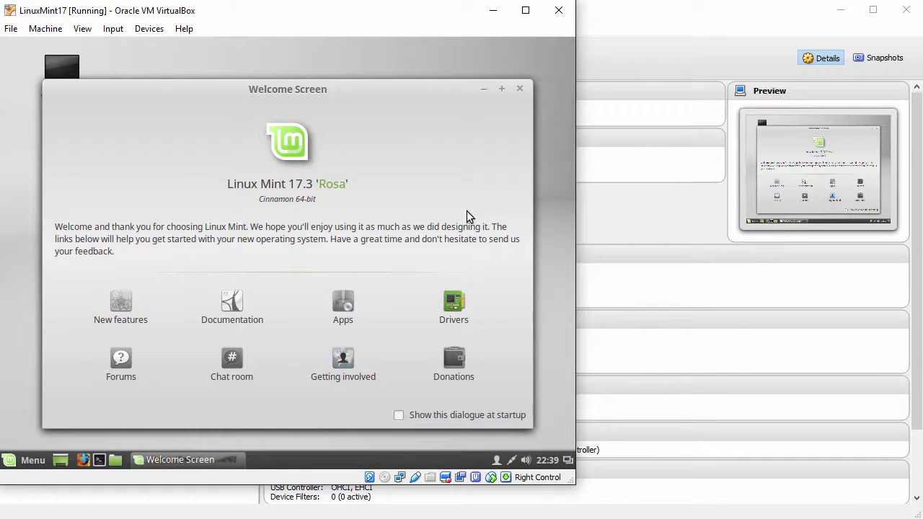
click(522, 90)
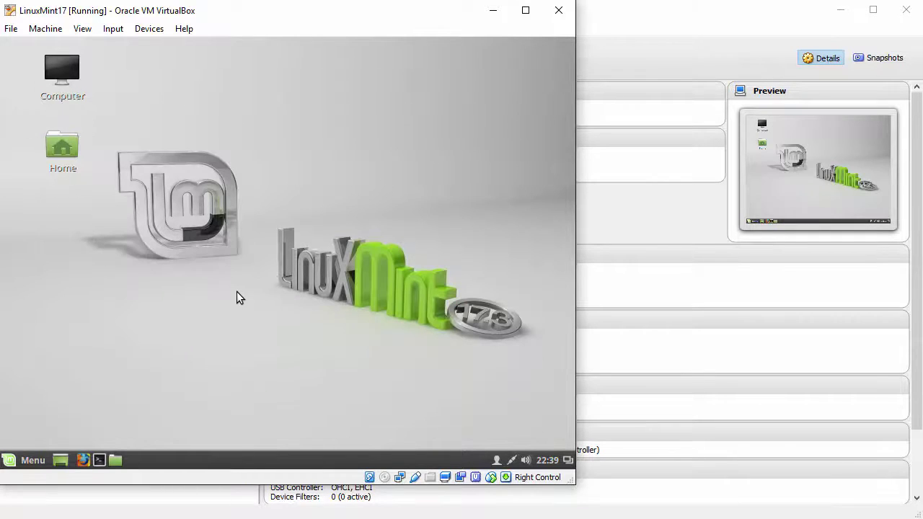
click(32, 465)
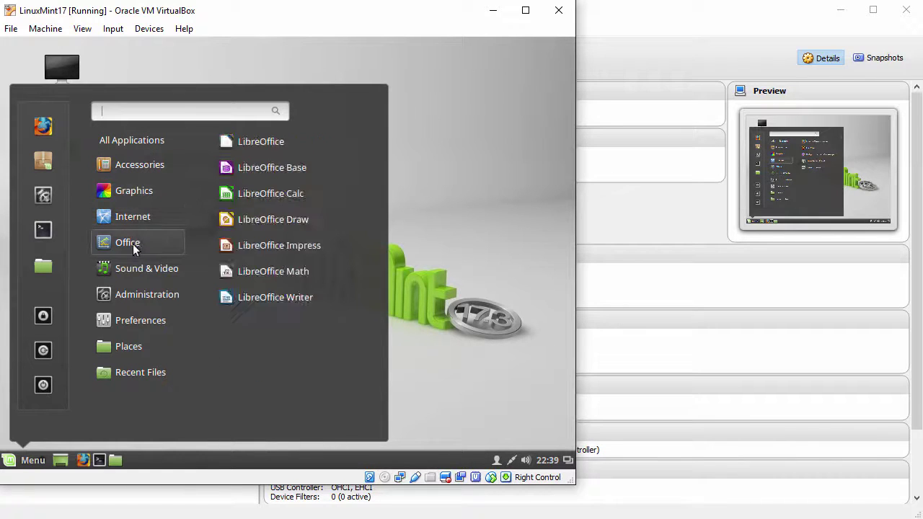
click(411, 373)
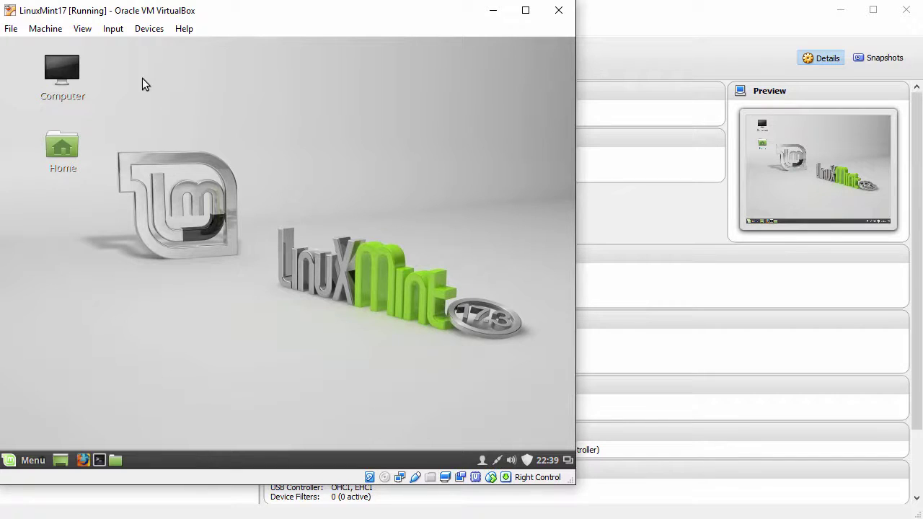
Check the Auto-resize Guest Display option and enlarge the virtual machine window to fill the host screen.
click(83, 30)
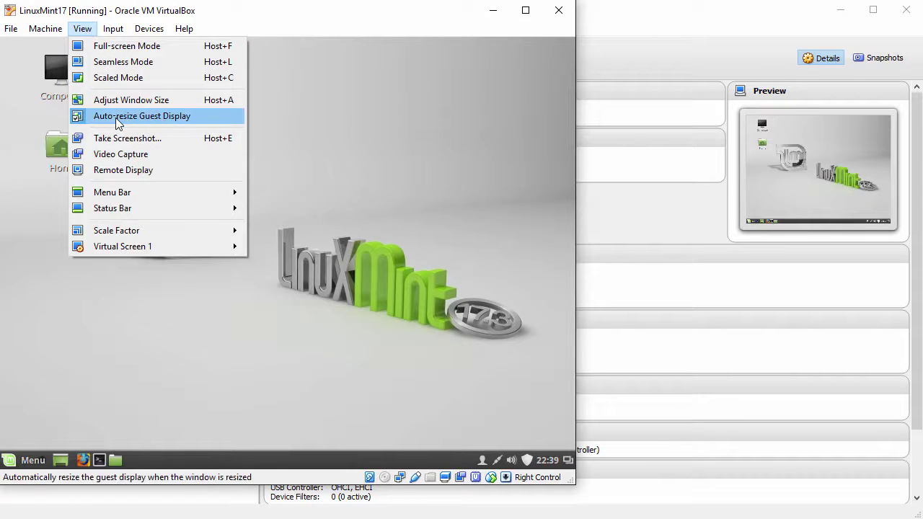
click(353, 226)
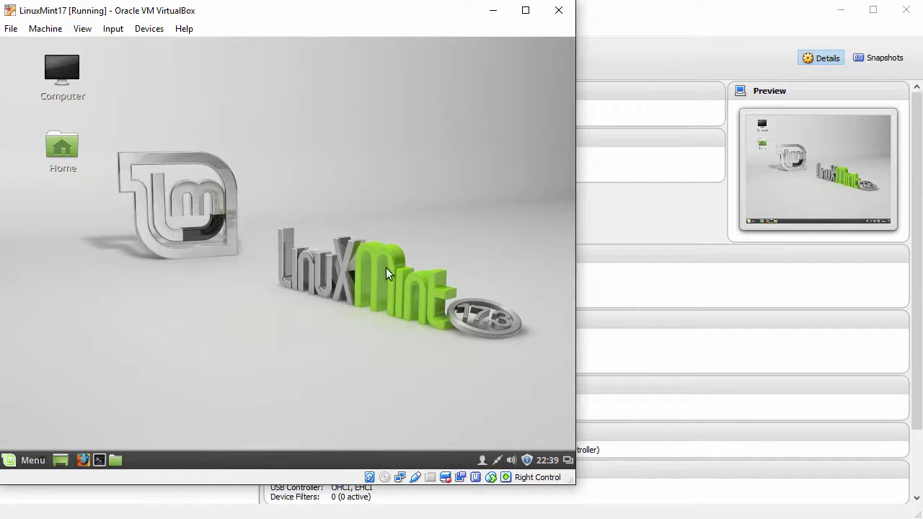
drag(575, 485, 922, 518)
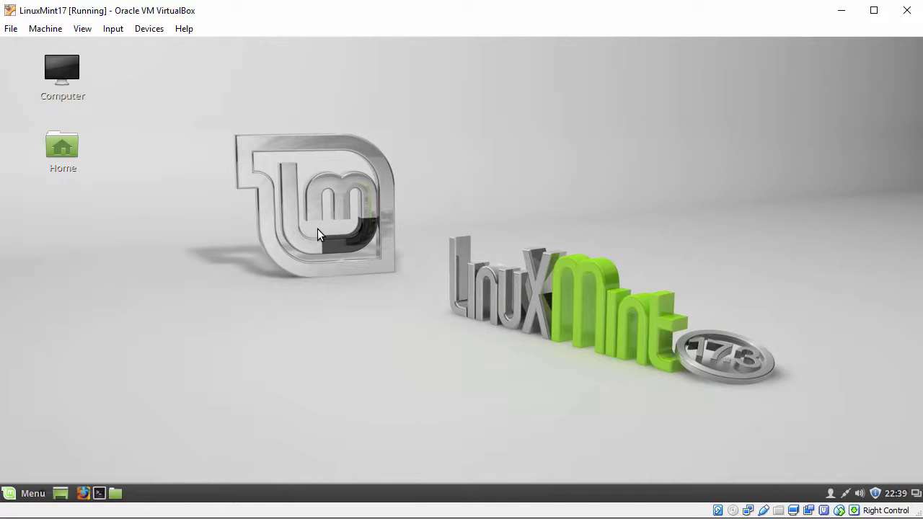
Copy Drag-Drop-File.txt from the host computer into the guest's Home folder, closing the folder window when done.
click(116, 494)
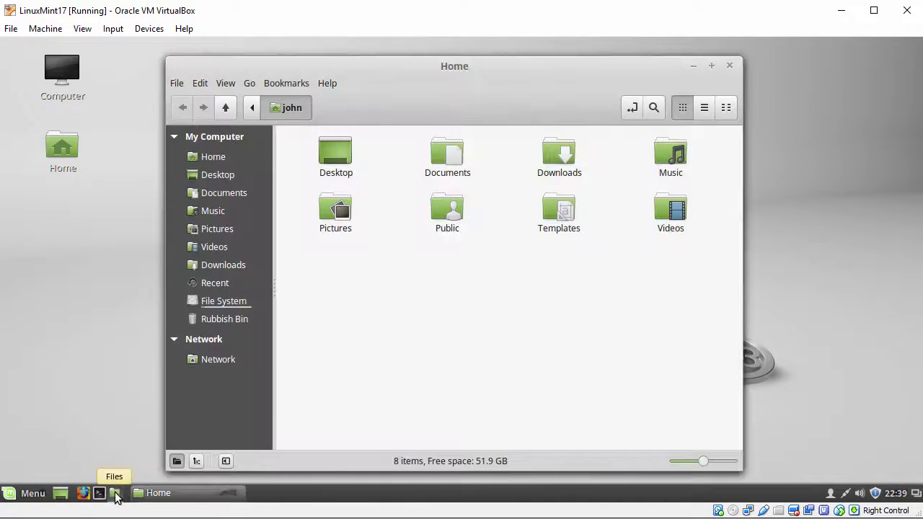
drag(116, 496, 435, 287)
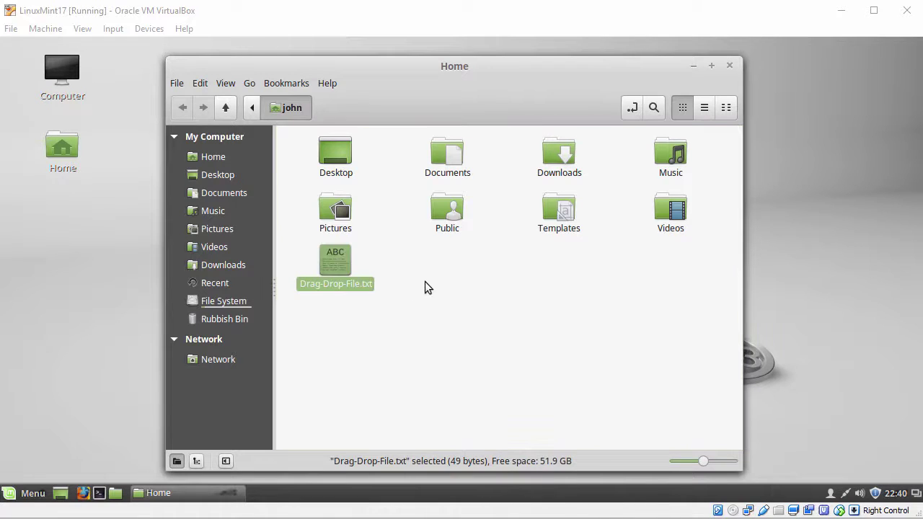
click(303, 290)
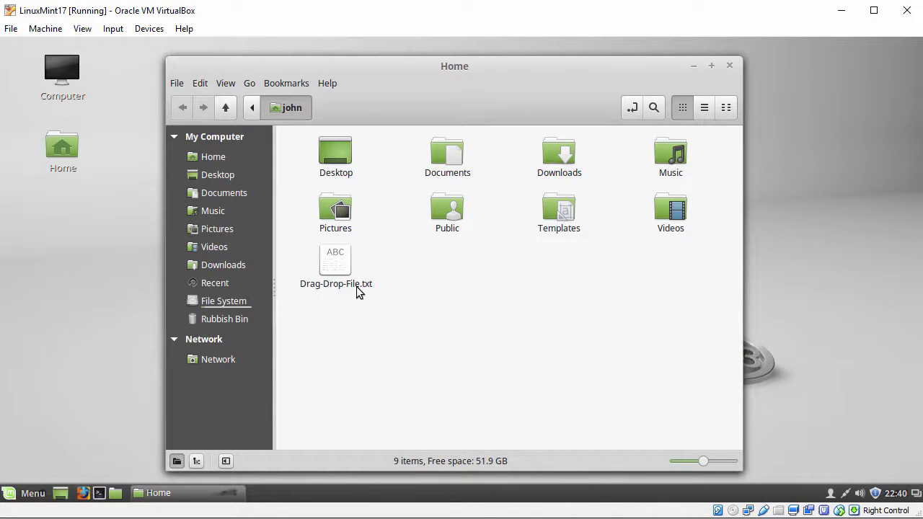
click(729, 65)
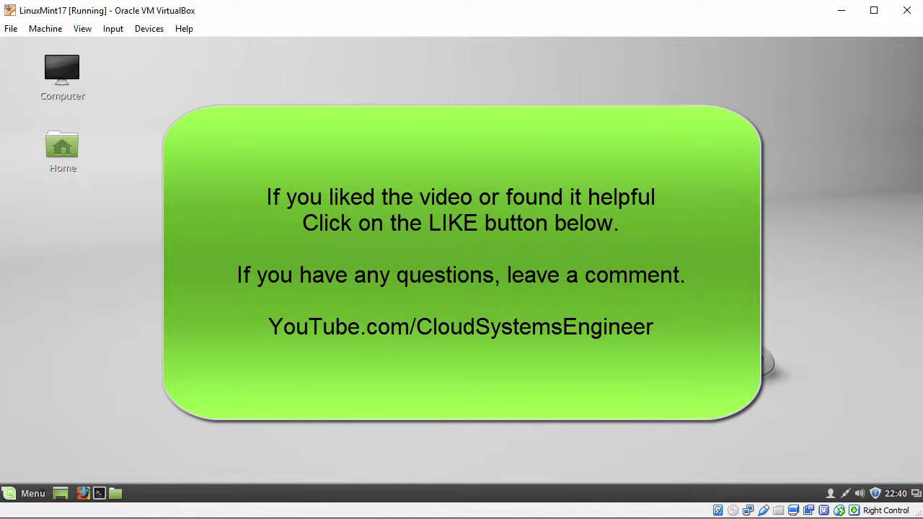